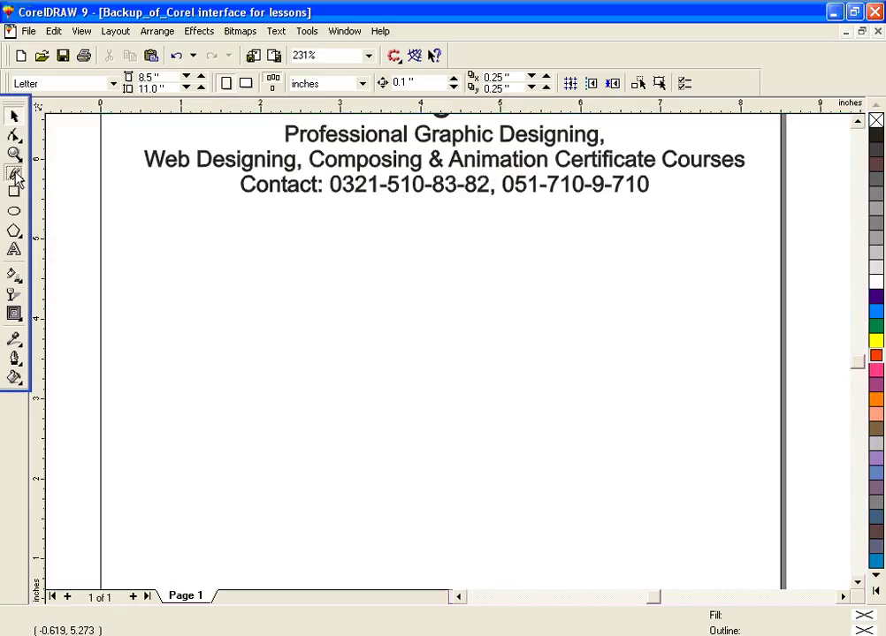
# Step: Draw a closed freehand curve about 3.8 by 2.5 inches below the contact text and move it about 1 inch left
pyautogui.click(14, 175)
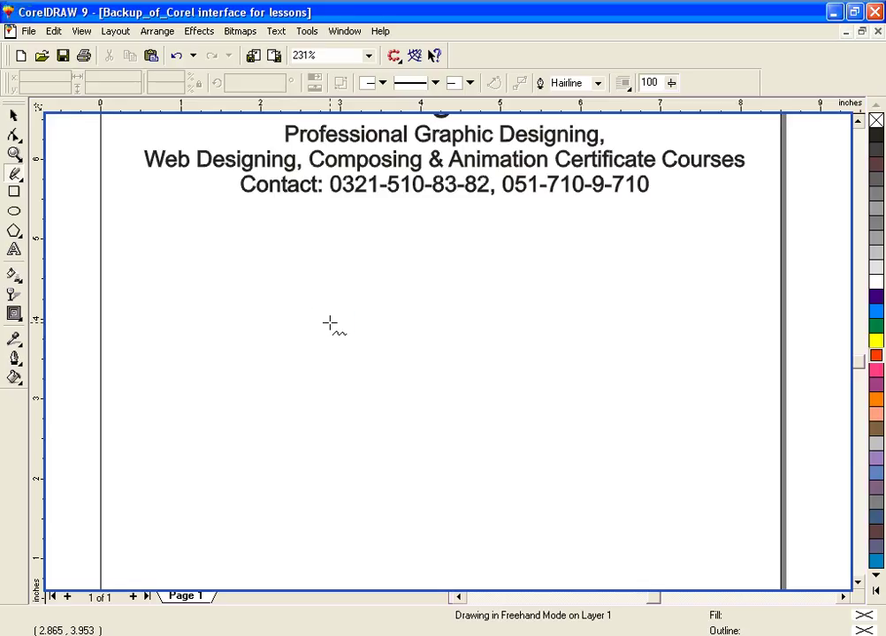
pyautogui.moveTo(329, 323)
pyautogui.mouseDown()
pyautogui.moveTo(378, 304)
pyautogui.moveTo(389, 337)
pyautogui.moveTo(422, 337)
pyautogui.moveTo(536, 292)
pyautogui.moveTo(537, 339)
pyautogui.moveTo(565, 394)
pyautogui.moveTo(562, 434)
pyautogui.moveTo(481, 494)
pyautogui.moveTo(460, 495)
pyautogui.moveTo(450, 478)
pyautogui.moveTo(451, 446)
pyautogui.moveTo(372, 414)
pyautogui.moveTo(326, 458)
pyautogui.moveTo(292, 468)
pyautogui.moveTo(264, 426)
pyautogui.moveTo(263, 394)
pyautogui.moveTo(281, 387)
pyautogui.moveTo(290, 329)
pyautogui.moveTo(324, 317)
pyautogui.mouseUp()
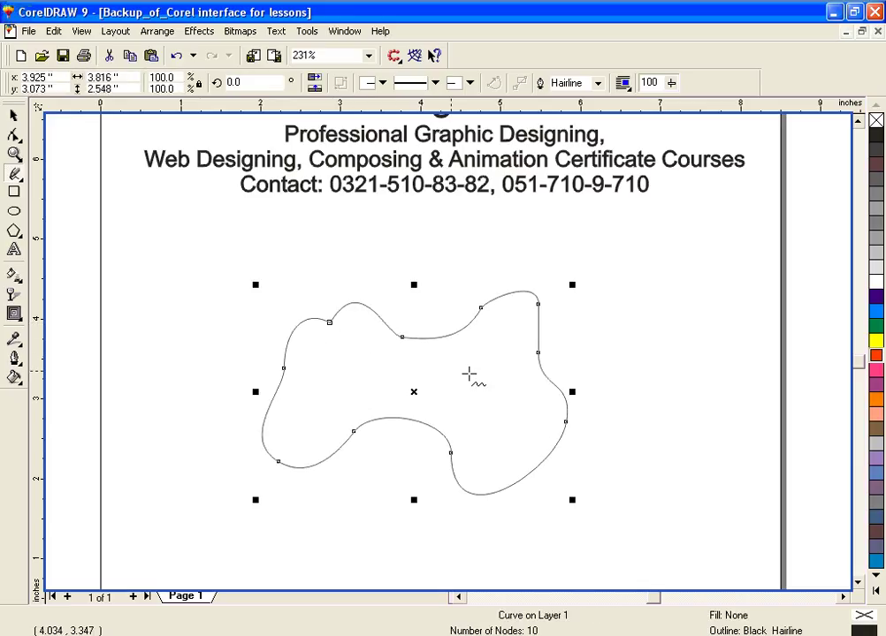
pyautogui.click(13, 115)
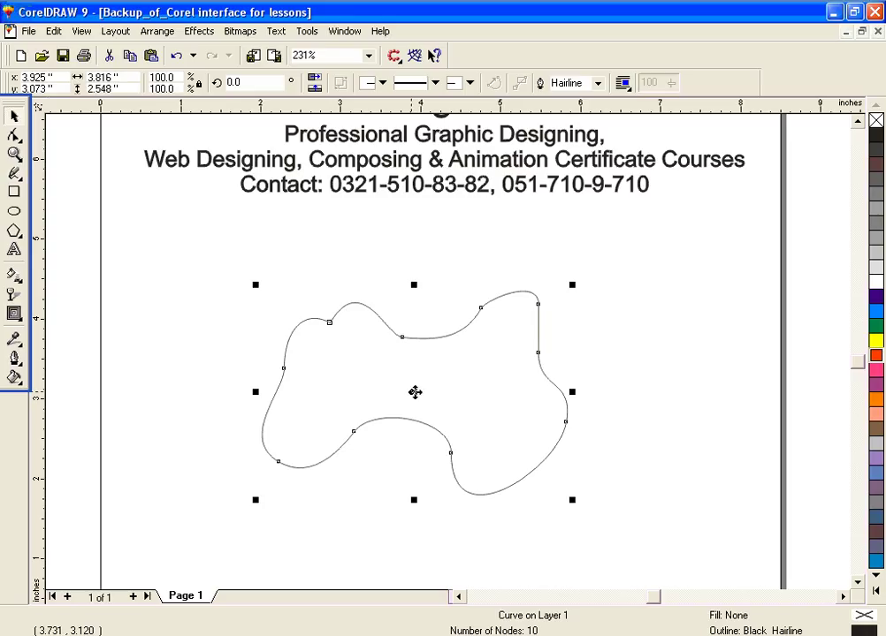
pyautogui.moveTo(415, 391); pyautogui.dragTo(333, 377)
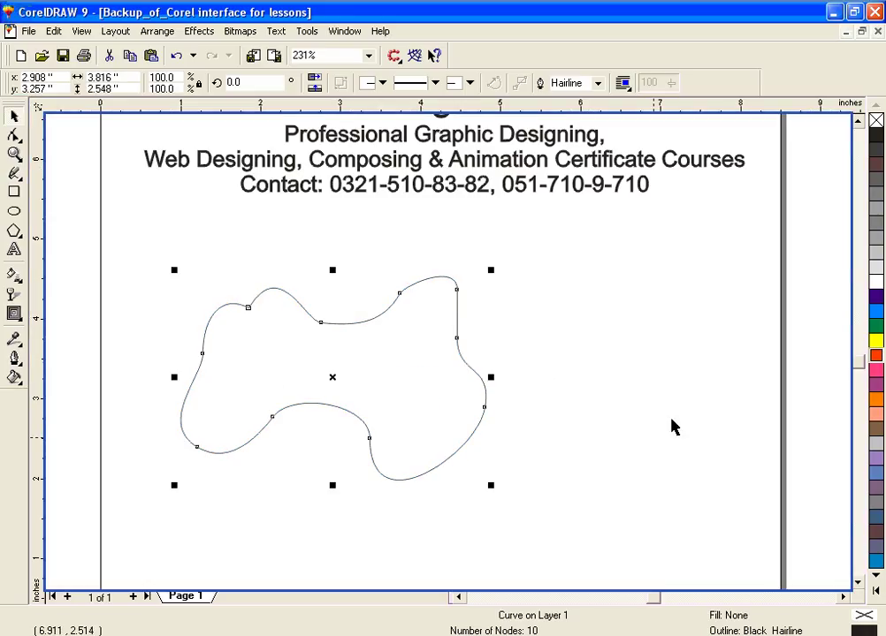
# Step: Try a green fill on the curve and undo it, and set the curve's outline width to 8 points
pyautogui.click(874, 329)
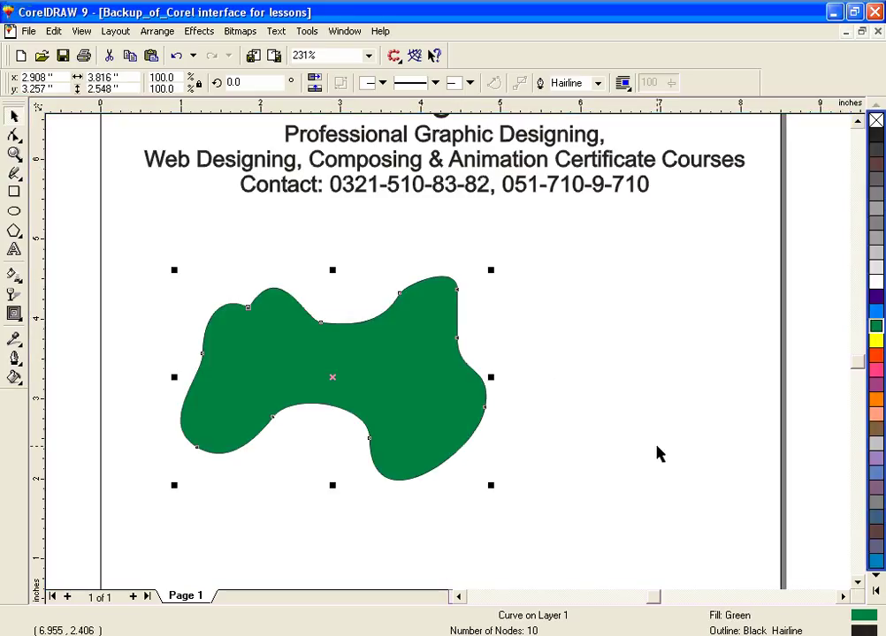
pyautogui.hotkey('ctrl', 'z')
pyautogui.click(14, 358)
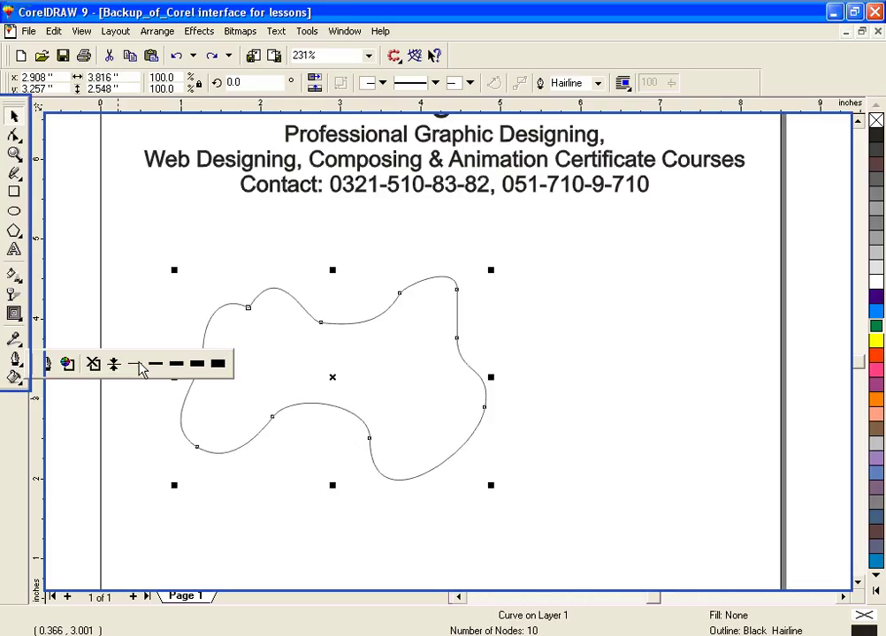
pyautogui.click(175, 364)
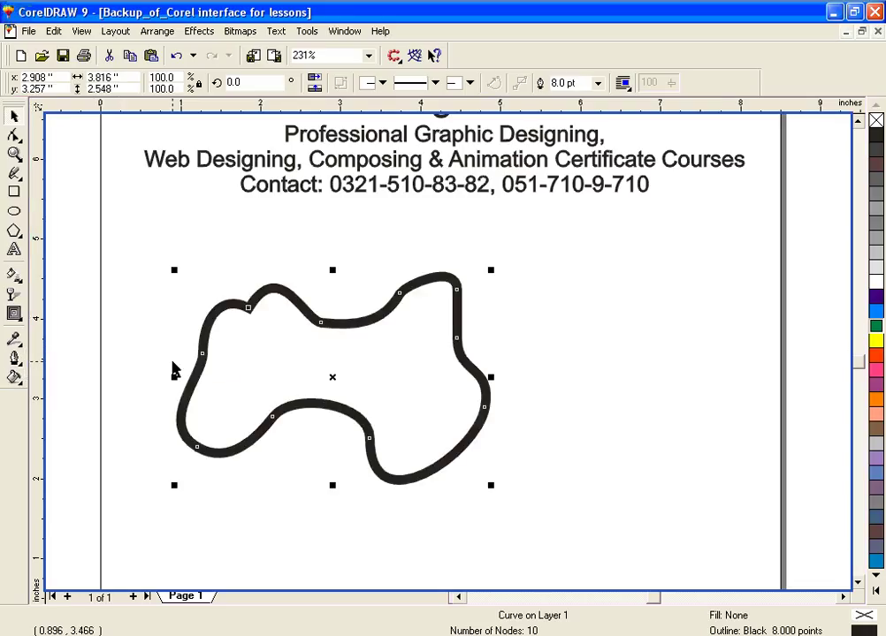
# Step: Give the curve's outline a dotted line style and a red color using the Outline Pen settings
pyautogui.click(16, 361)
pyautogui.click(45, 365)
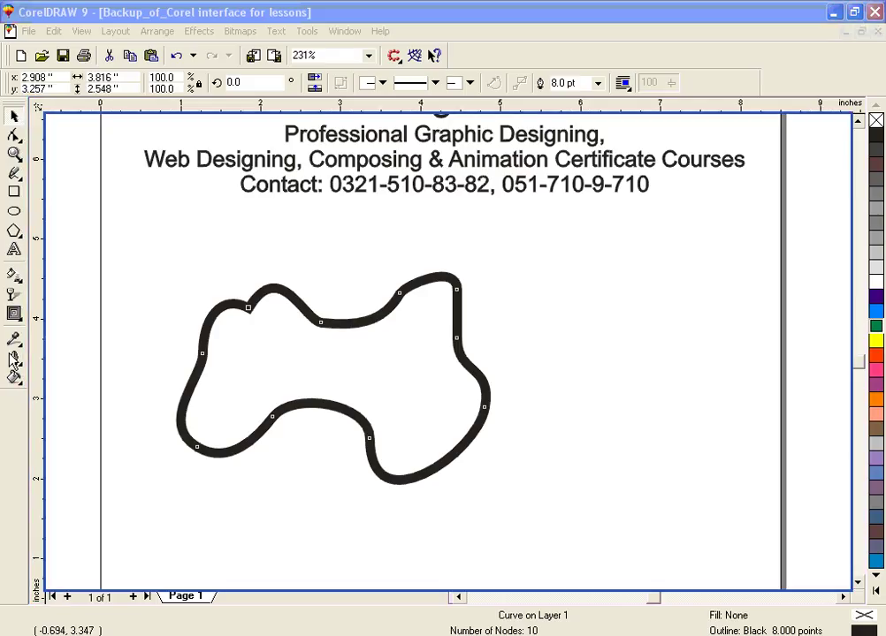
pyautogui.click(16, 363)
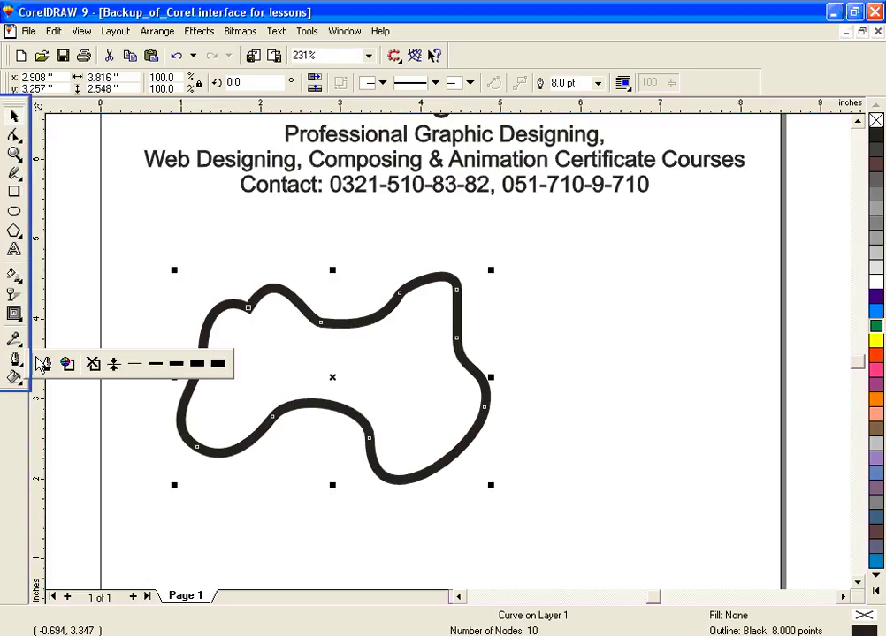
pyautogui.click(43, 364)
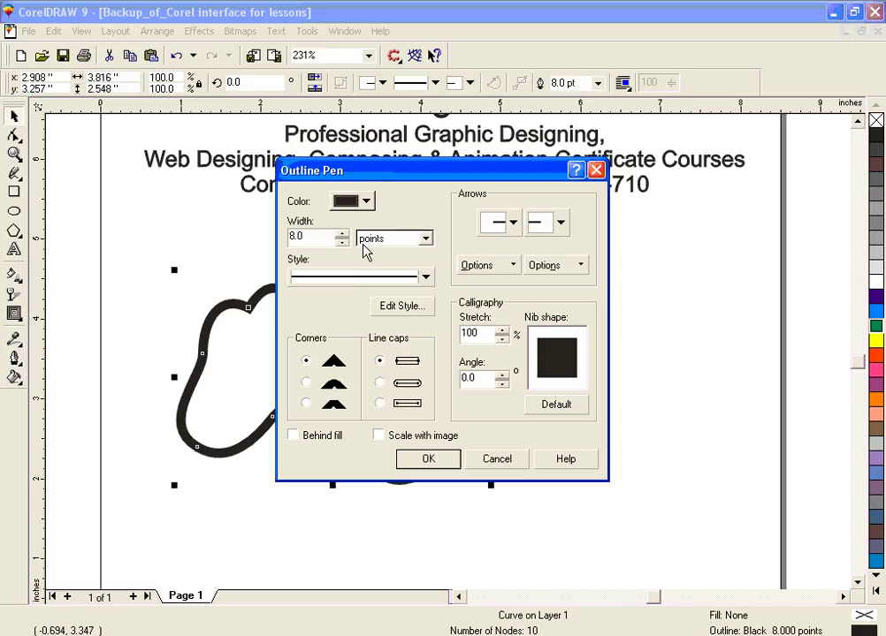
pyautogui.click(372, 278)
pyautogui.click(376, 366)
pyautogui.click(365, 202)
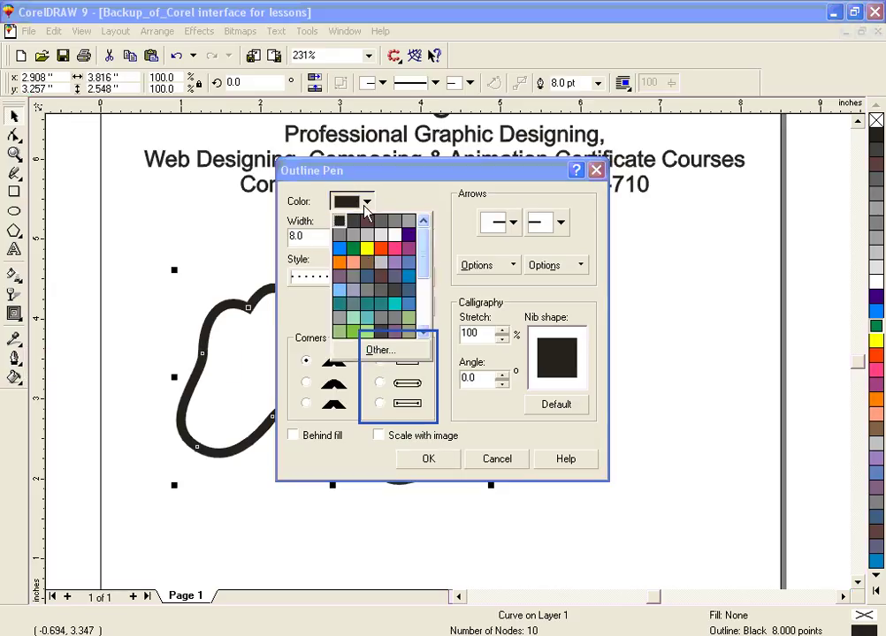
pyautogui.click(381, 250)
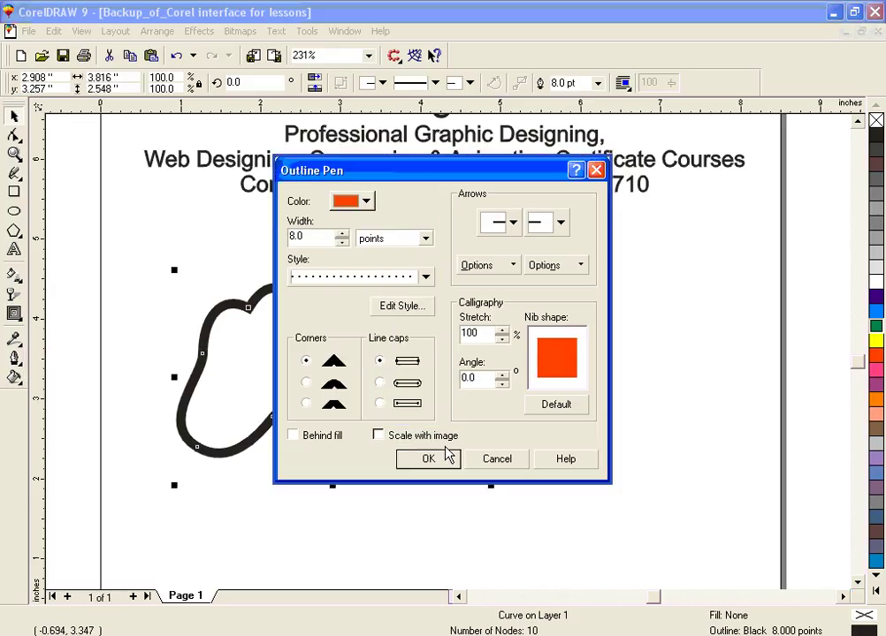
pyautogui.click(449, 463)
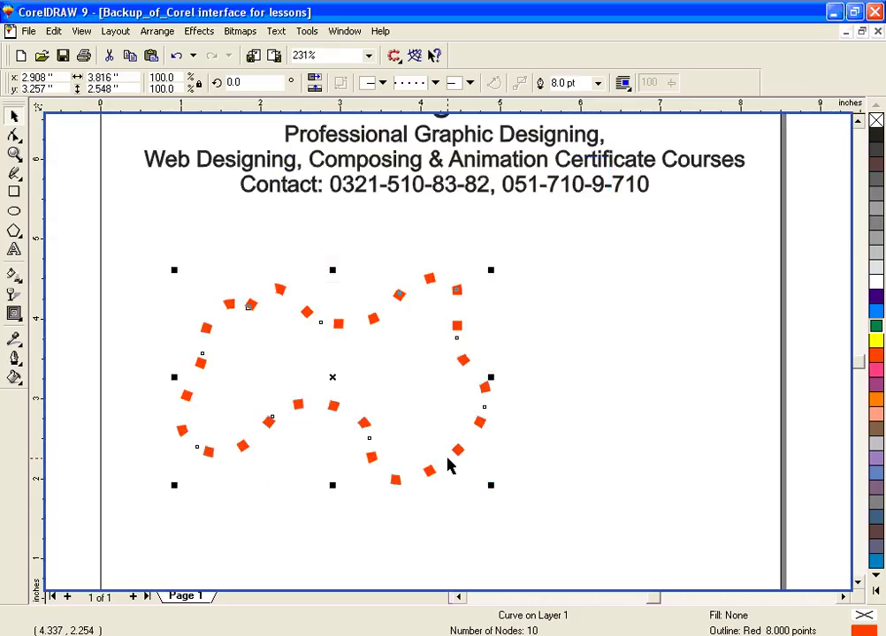
# Step: Fill the dotted curve with the yellow-green shade of yellow, C:9 M:0 Y:79 K:0, and deselect it
pyautogui.click(876, 347)
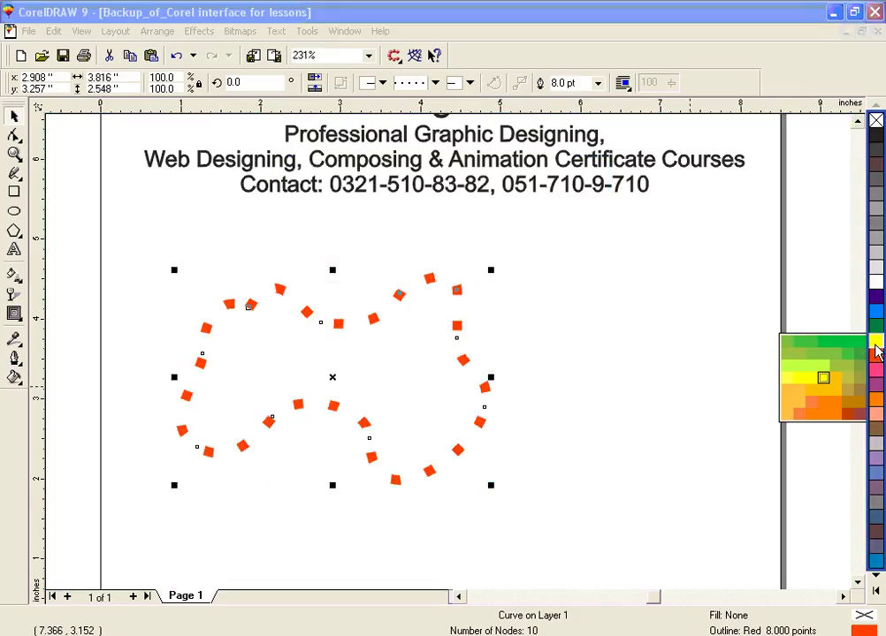
pyautogui.click(786, 369)
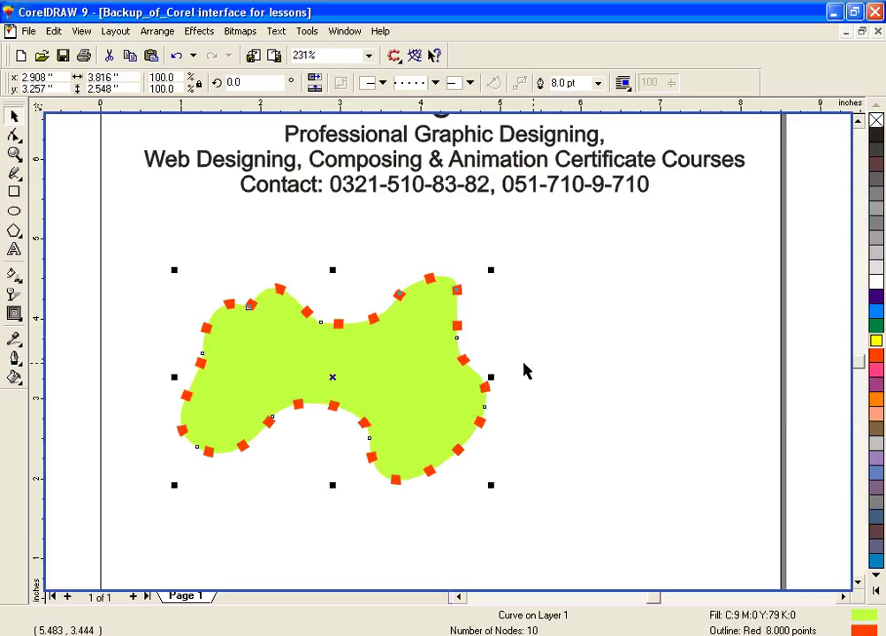
pyautogui.click(440, 466)
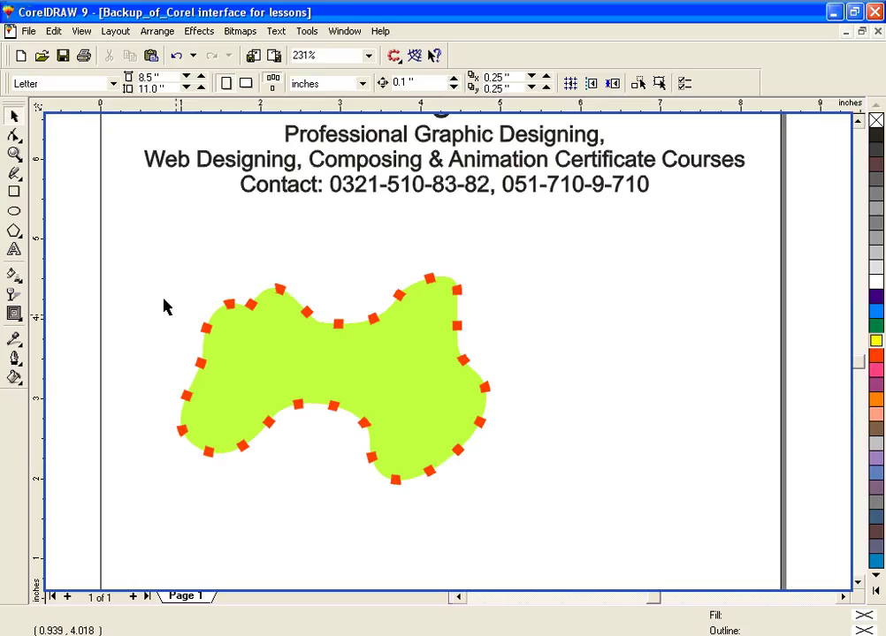
# Step: Delete the yellow-green curve with the red dotted outline from the page
pyautogui.moveTo(139, 256); pyautogui.dragTo(574, 541)
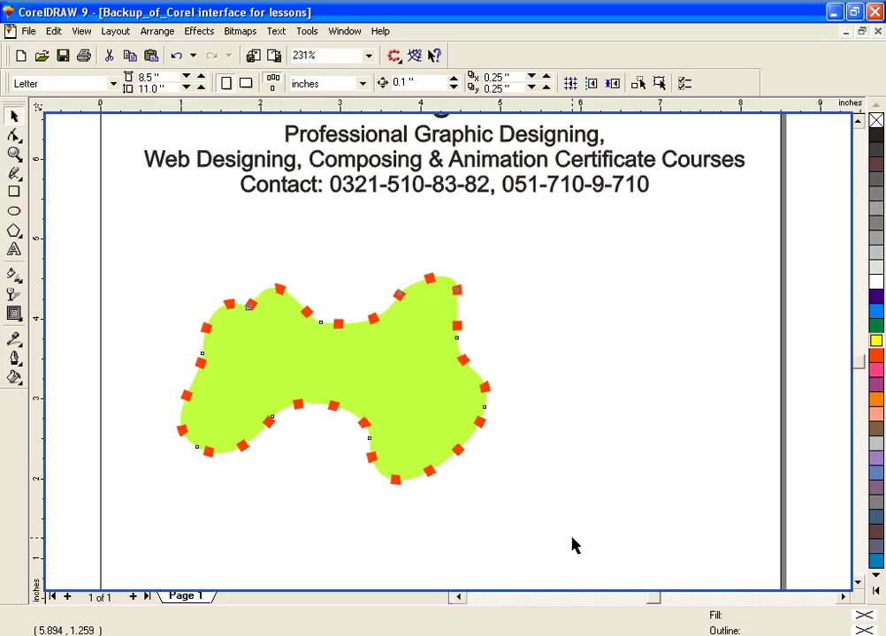
pyautogui.press('Delete')
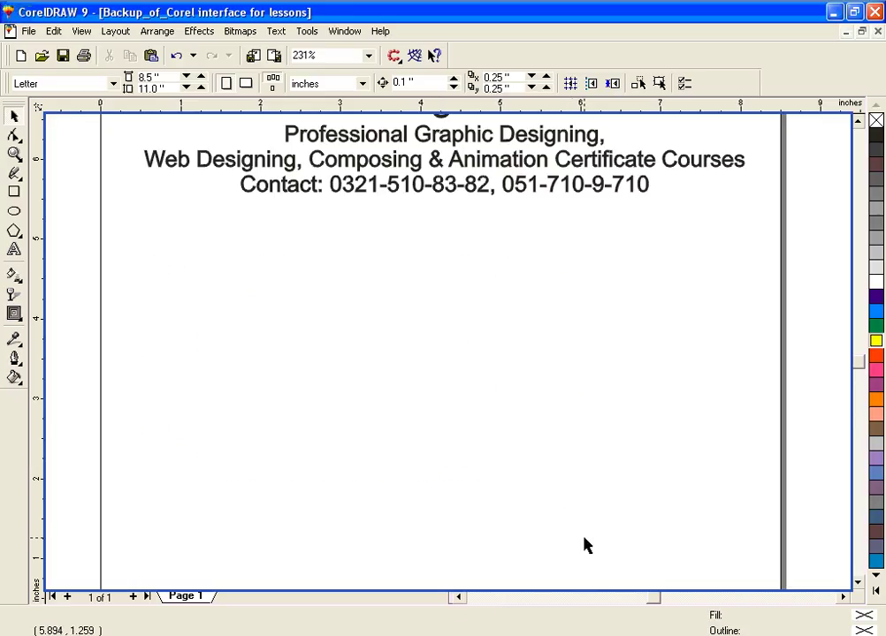
# Step: Draw a closed freehand curve about 2.4 by 2.4 inches in the page's empty area and fill it with green
pyautogui.click(15, 174)
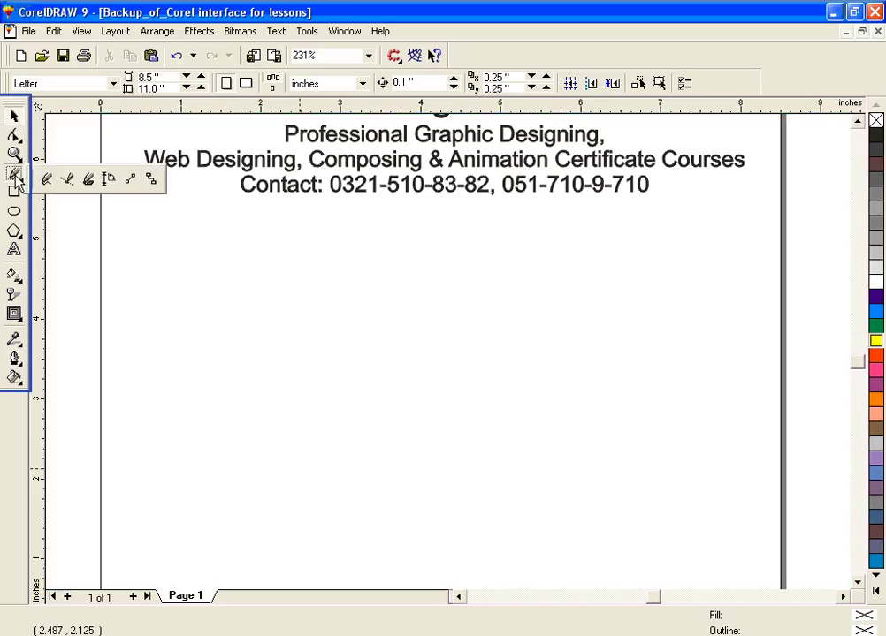
pyautogui.click(46, 178)
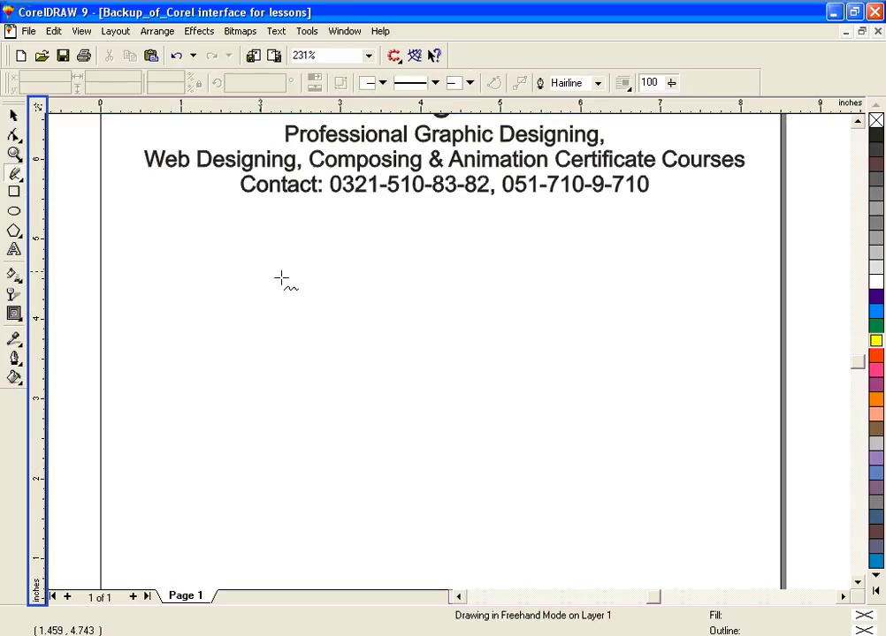
pyautogui.moveTo(389, 320)
pyautogui.mouseDown()
pyautogui.moveTo(420, 294)
pyautogui.moveTo(453, 294)
pyautogui.moveTo(453, 338)
pyautogui.moveTo(501, 392)
pyautogui.moveTo(485, 416)
pyautogui.moveTo(499, 469)
pyautogui.moveTo(446, 478)
pyautogui.moveTo(418, 430)
pyautogui.moveTo(318, 424)
pyautogui.moveTo(319, 385)
pyautogui.moveTo(389, 325)
pyautogui.mouseUp()
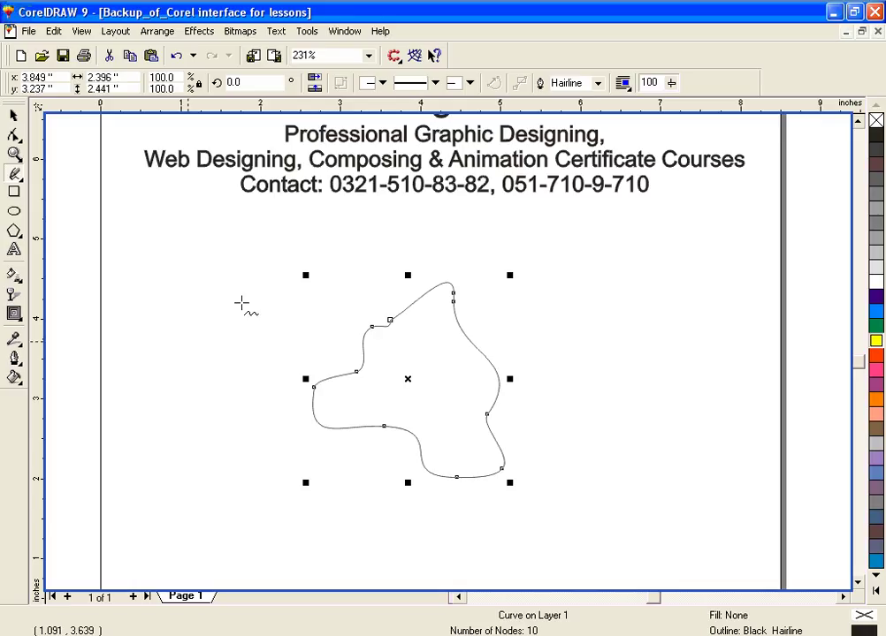
pyautogui.click(875, 323)
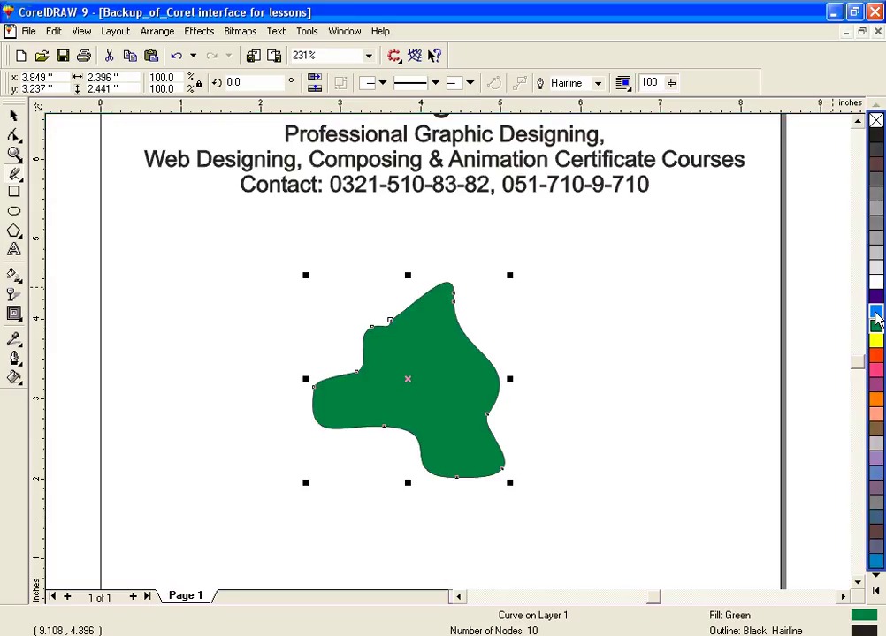
# Step: Give the green curve's outline a widely spaced dashed line style and a light yellow color using the Outline Pen settings
pyautogui.click(15, 359)
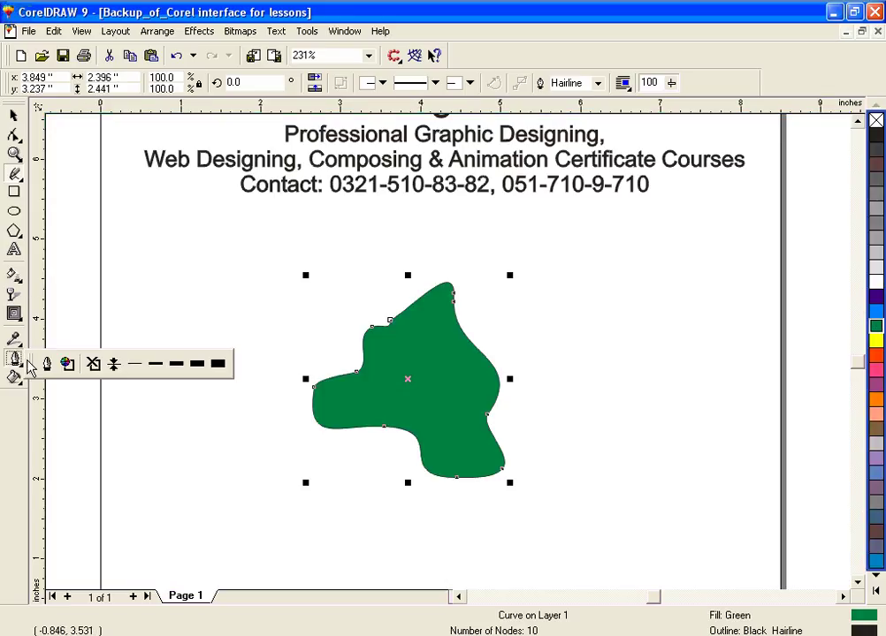
pyautogui.click(47, 363)
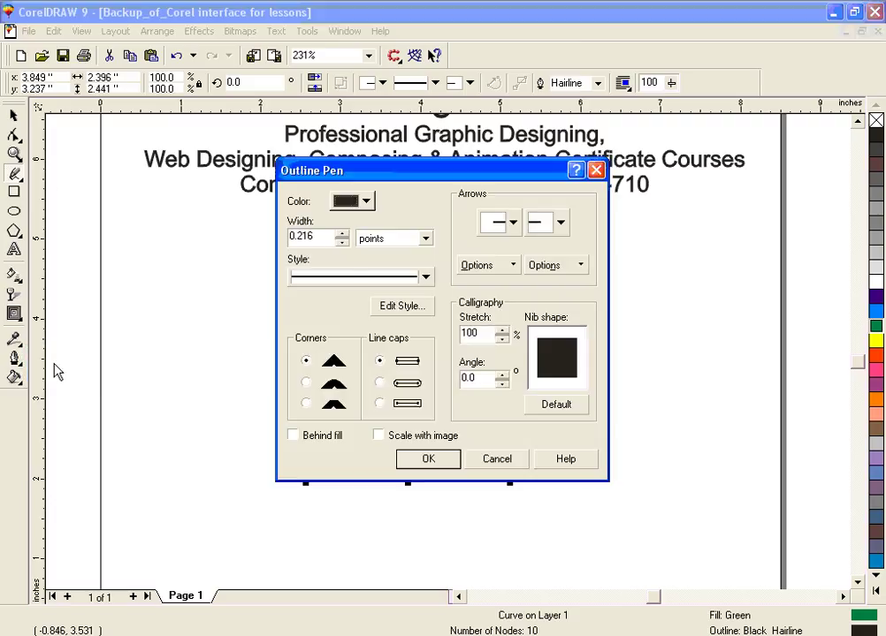
pyautogui.click(356, 281)
pyautogui.scroll(-2, 423, 430)
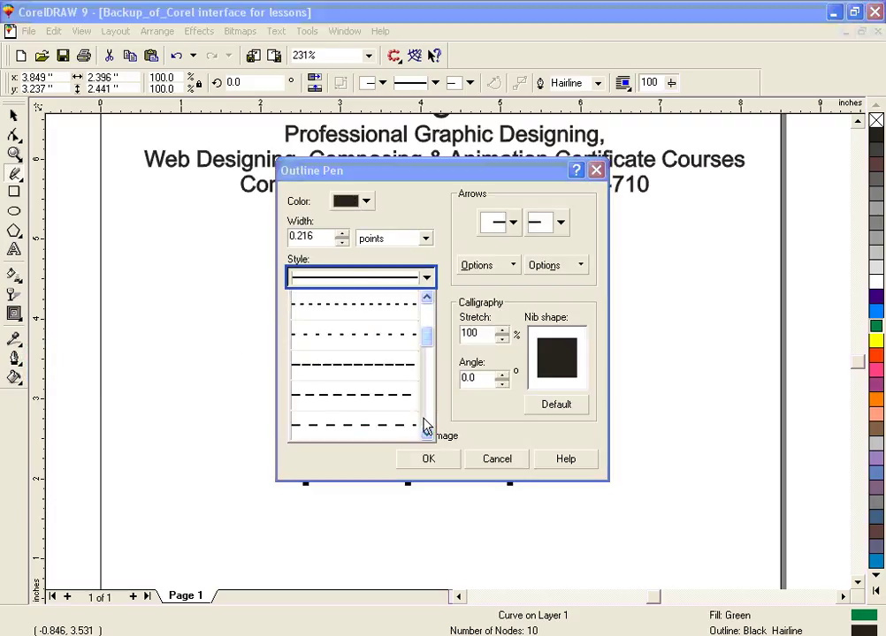
pyautogui.click(412, 425)
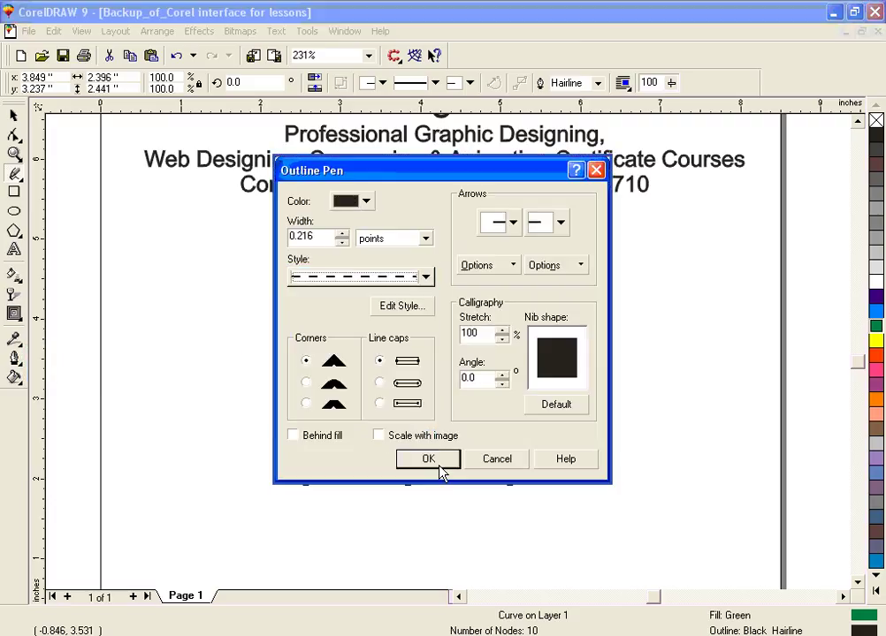
pyautogui.click(366, 200)
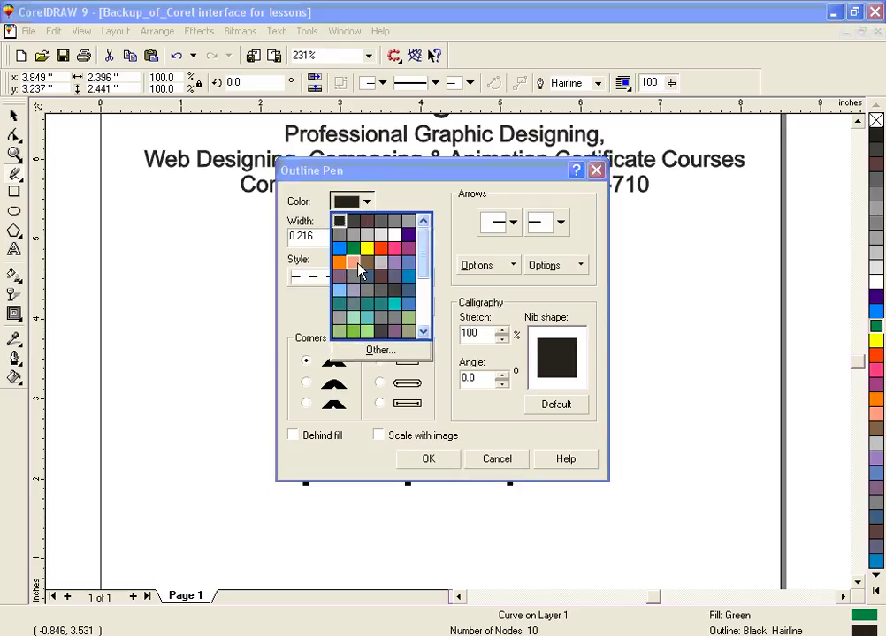
pyautogui.moveTo(425, 265); pyautogui.dragTo(437, 351)
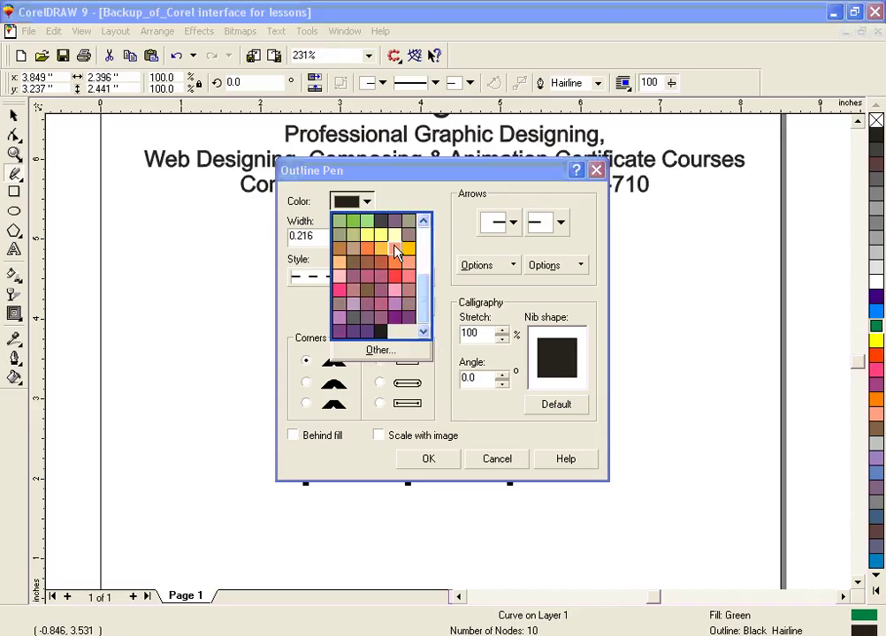
pyautogui.click(369, 239)
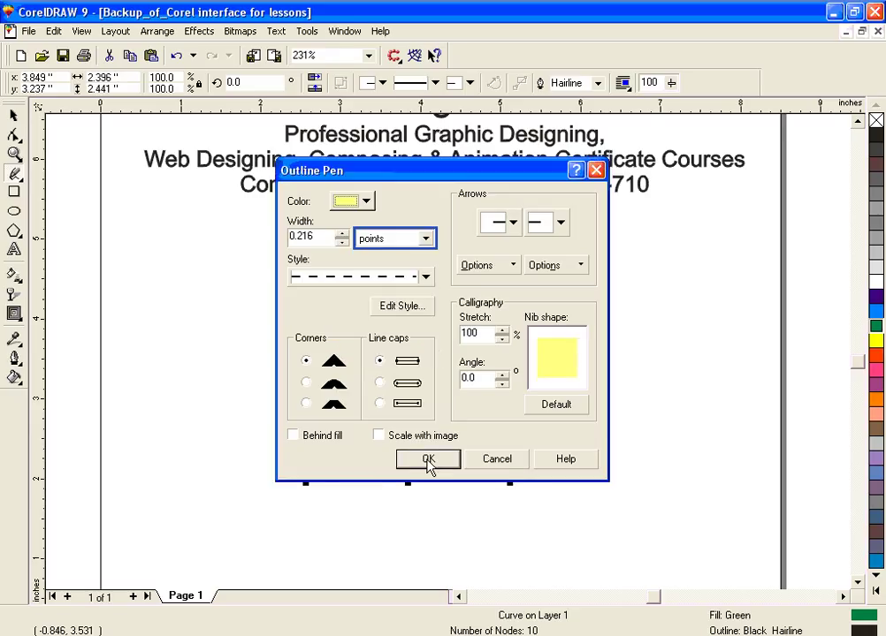
pyautogui.click(429, 462)
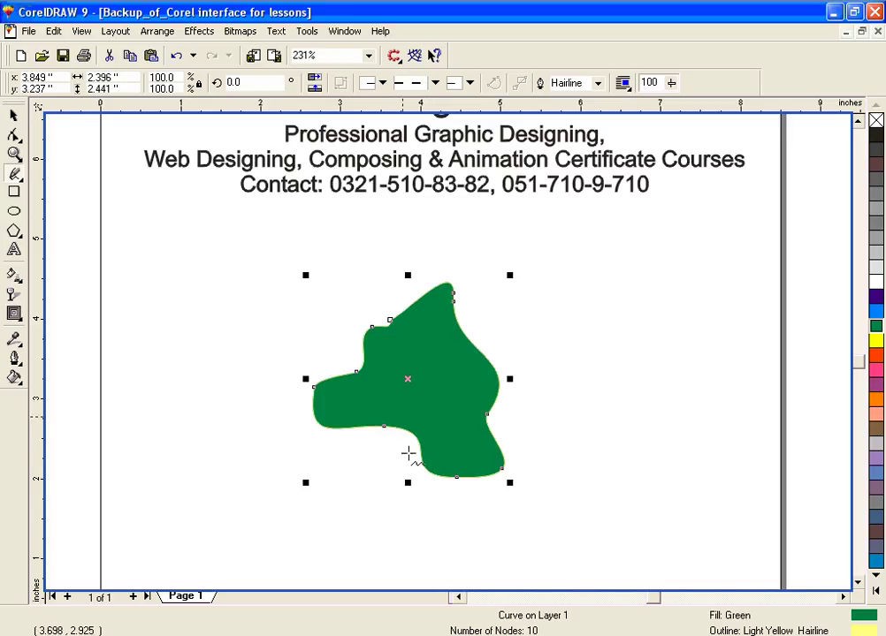
# Step: Try a 16-point width for the curve's dashed outline and settle on 8 points
pyautogui.click(15, 360)
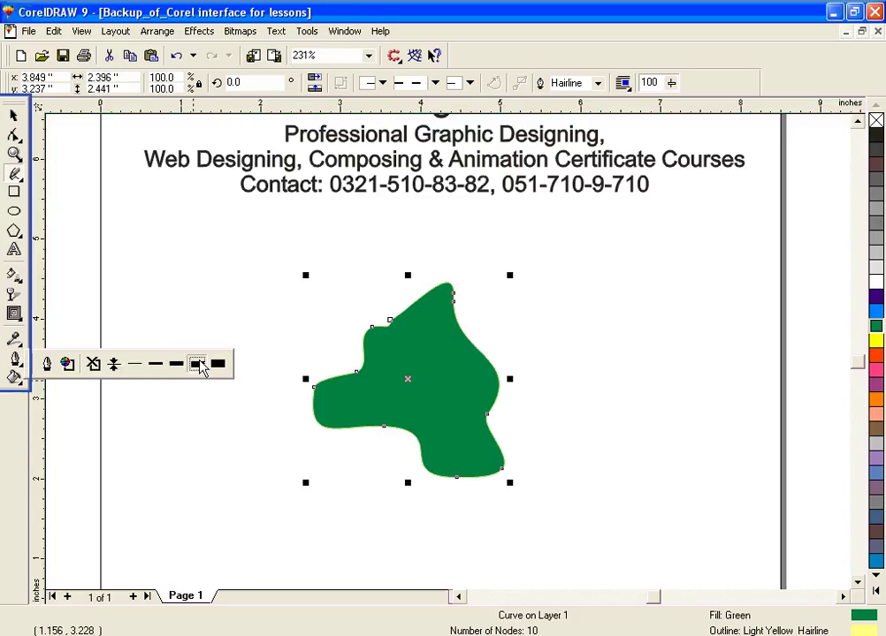
pyautogui.click(197, 364)
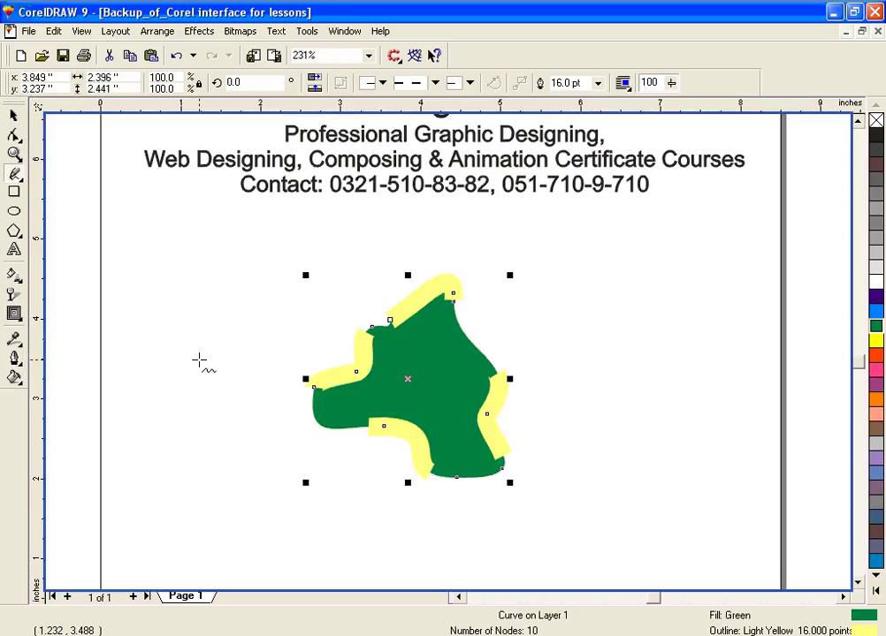
pyautogui.click(15, 360)
pyautogui.click(176, 366)
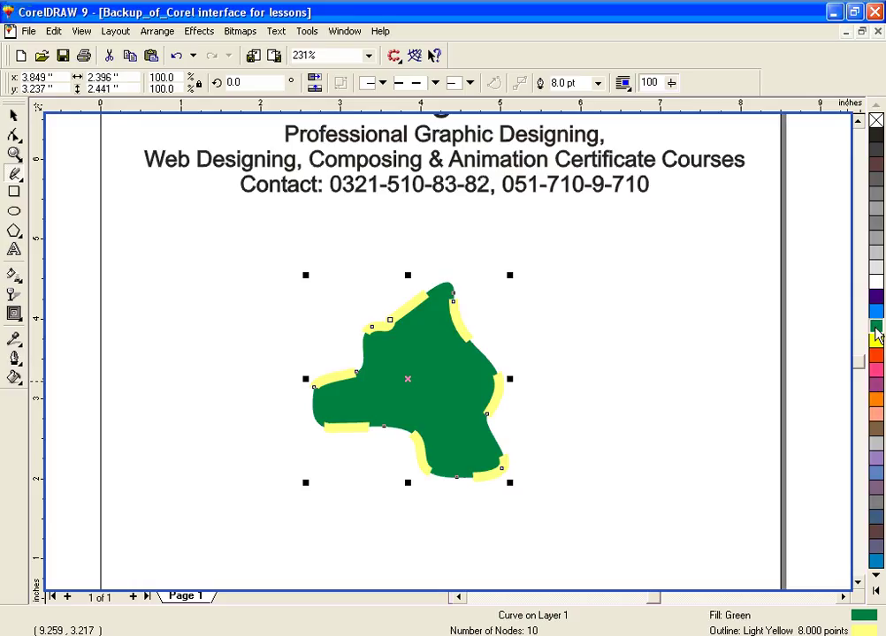
# Step: Try a 10% Black fill on the curve and settle on 20% Black
pyautogui.click(875, 281)
pyautogui.click(875, 273)
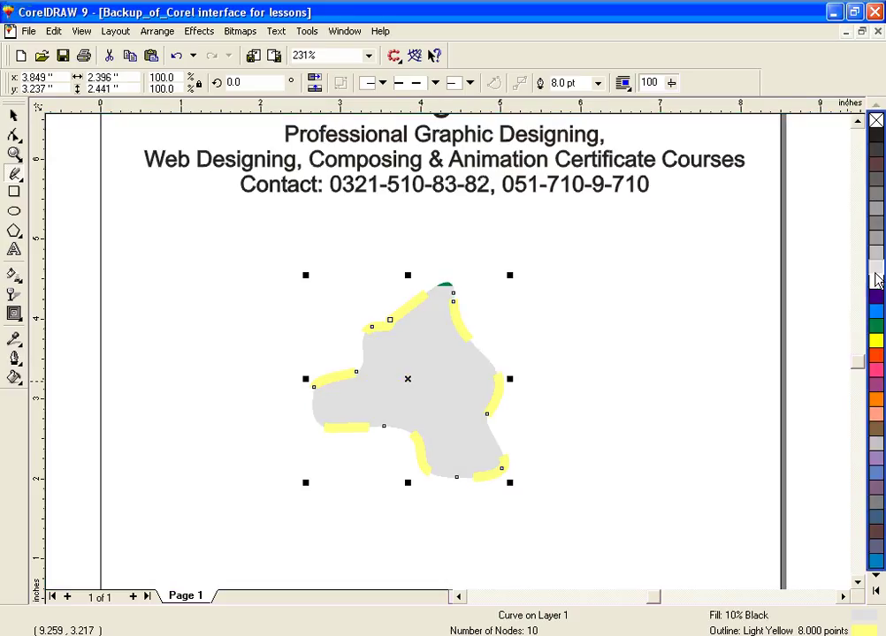
pyautogui.click(875, 256)
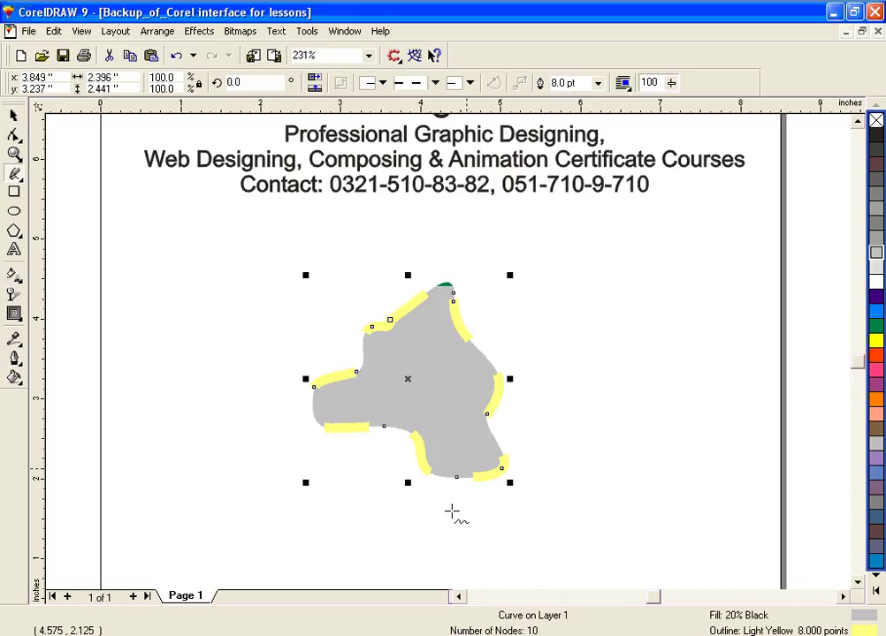
# Step: Delete the grey freehand curve with the light yellow dashed outline
pyautogui.click(14, 115)
pyautogui.moveTo(240, 252); pyautogui.dragTo(590, 529)
pyautogui.press('Delete')
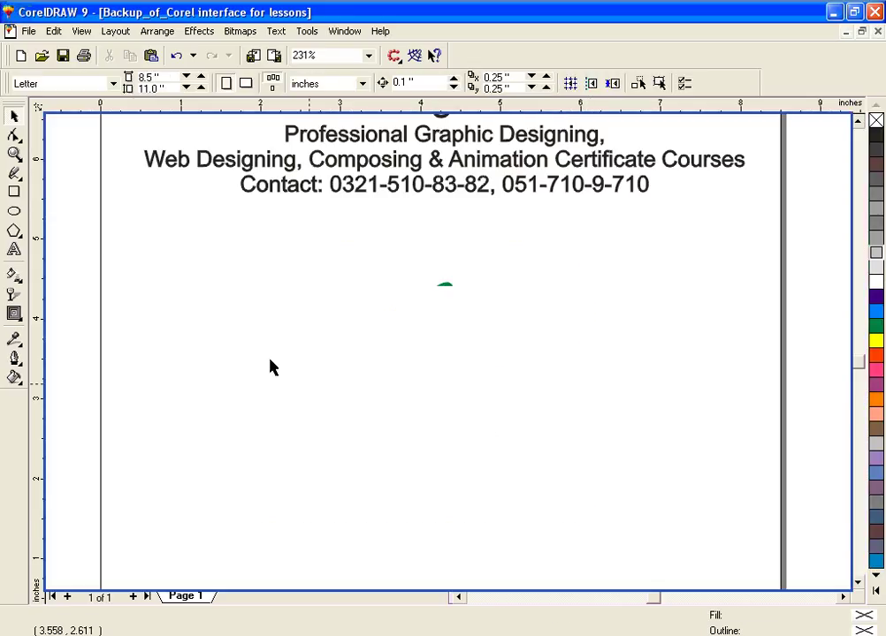
# Step: Draw a closed ten-node Bezier curve with smooth bulges, about 6 by 3.7 inches, in the page's empty area
pyautogui.click(15, 173)
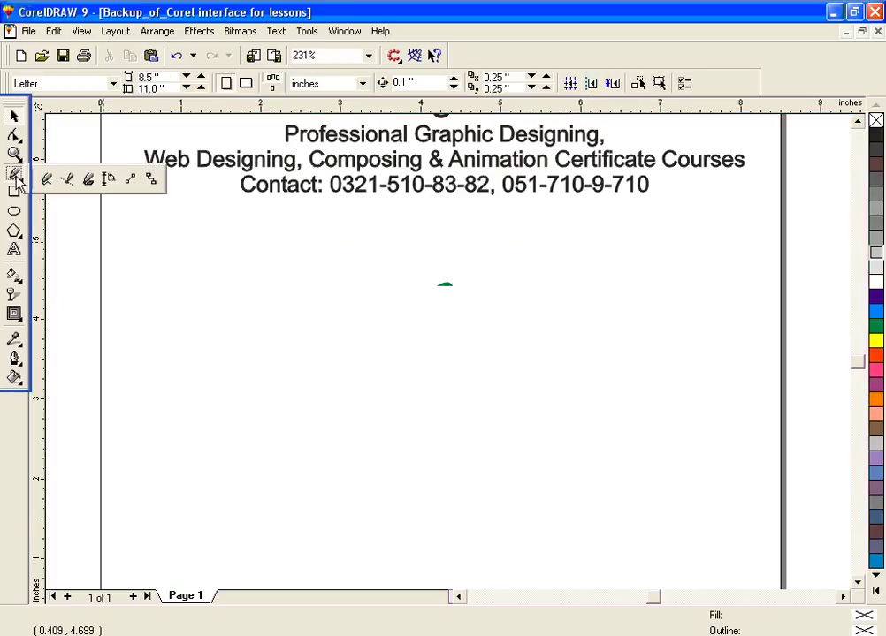
pyautogui.click(70, 180)
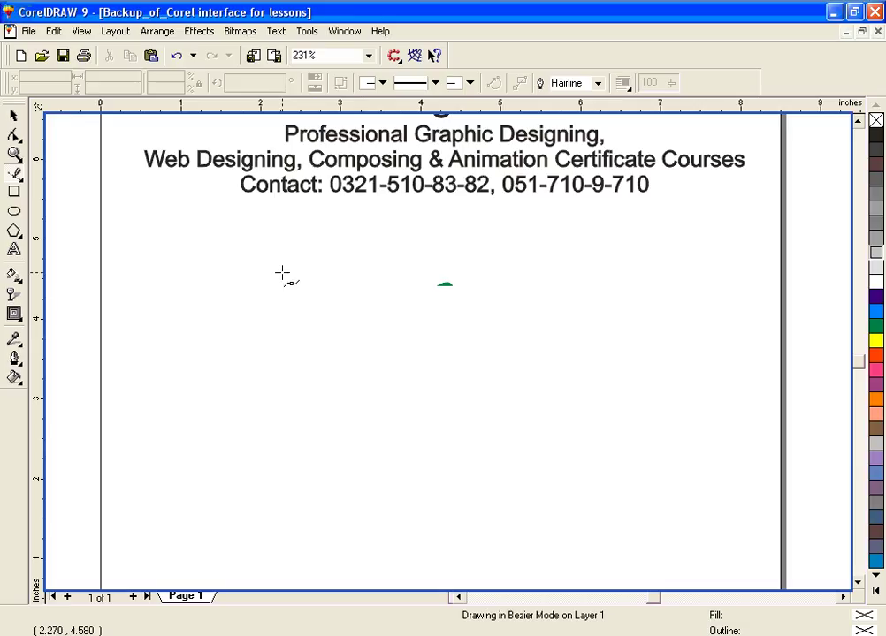
pyautogui.click(282, 274)
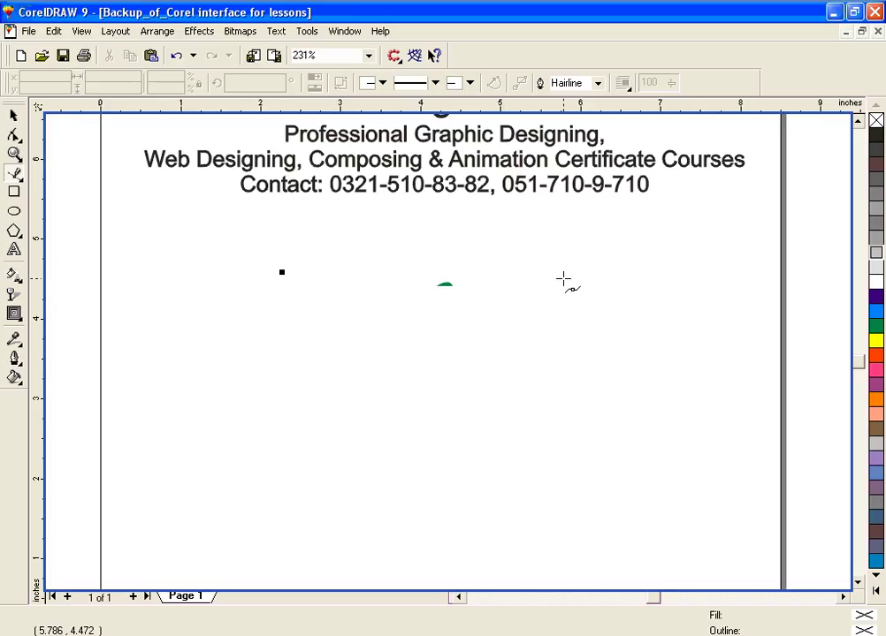
pyautogui.moveTo(563, 268); pyautogui.dragTo(699, 348)
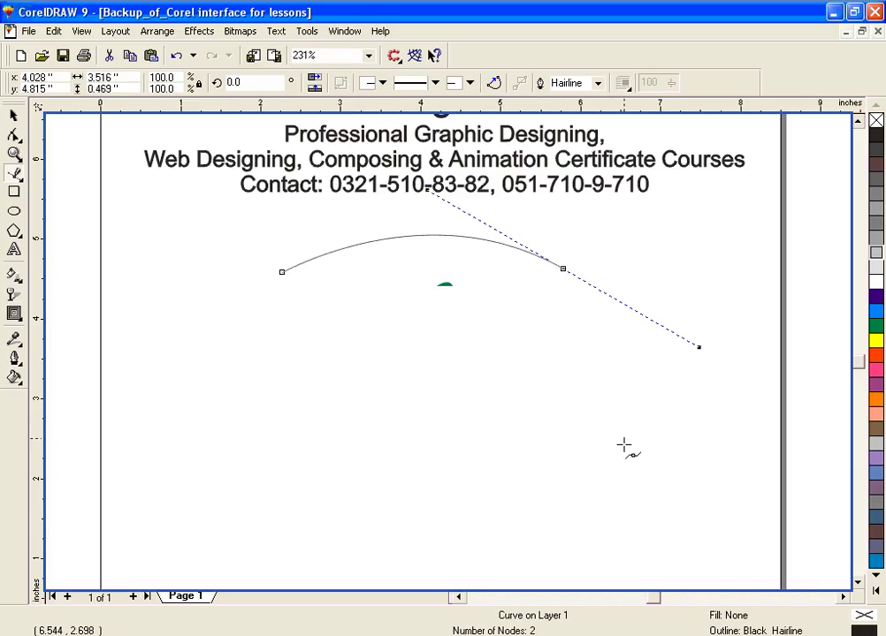
pyautogui.click(567, 451)
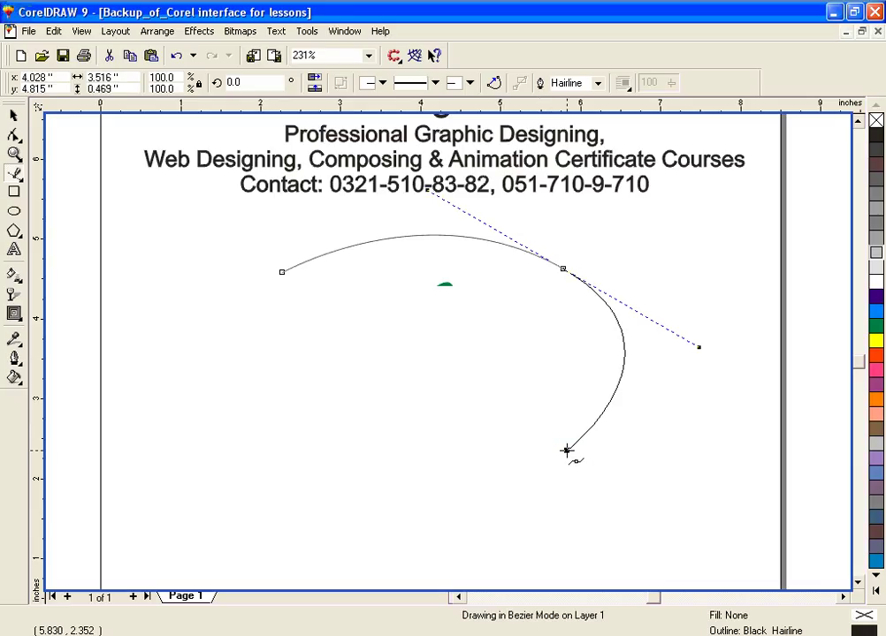
pyautogui.moveTo(567, 451); pyautogui.dragTo(530, 464)
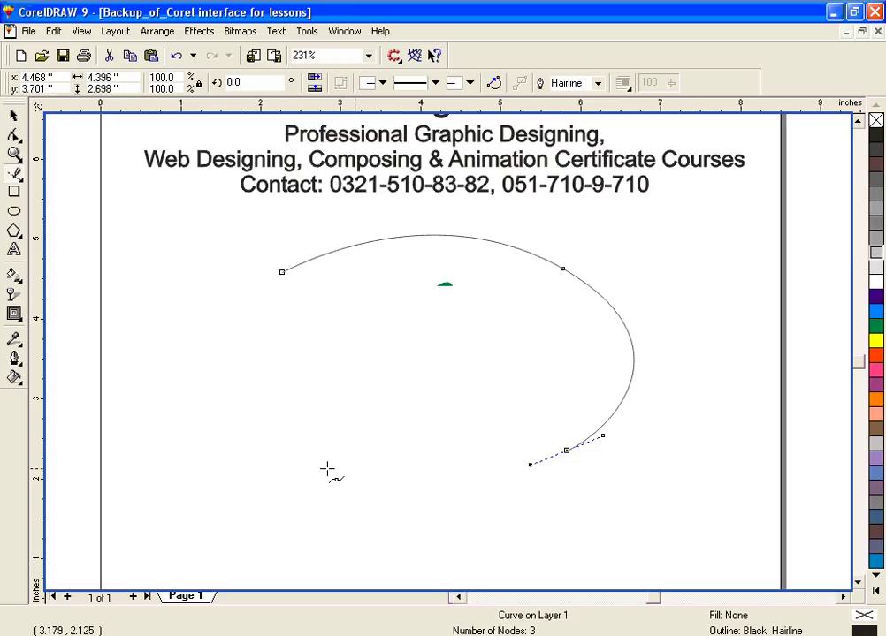
pyautogui.click(288, 448)
pyautogui.moveTo(288, 448); pyautogui.dragTo(260, 555)
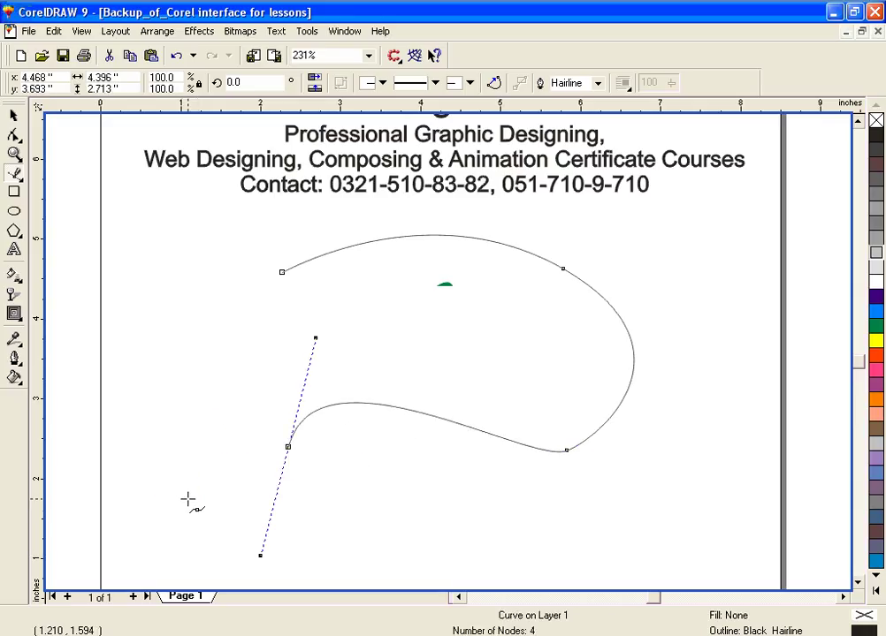
pyautogui.moveTo(179, 492); pyautogui.dragTo(157, 451)
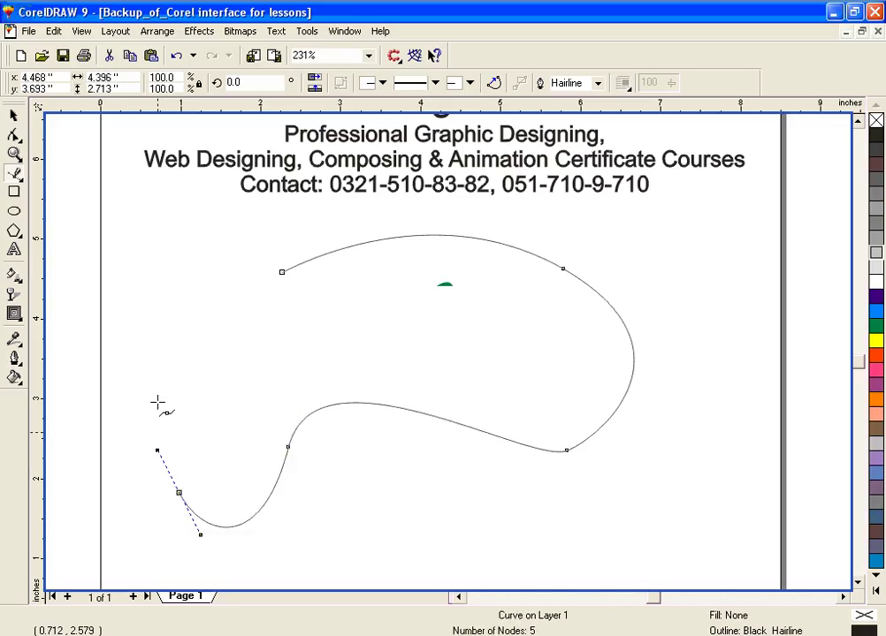
pyautogui.moveTo(181, 333); pyautogui.dragTo(223, 296)
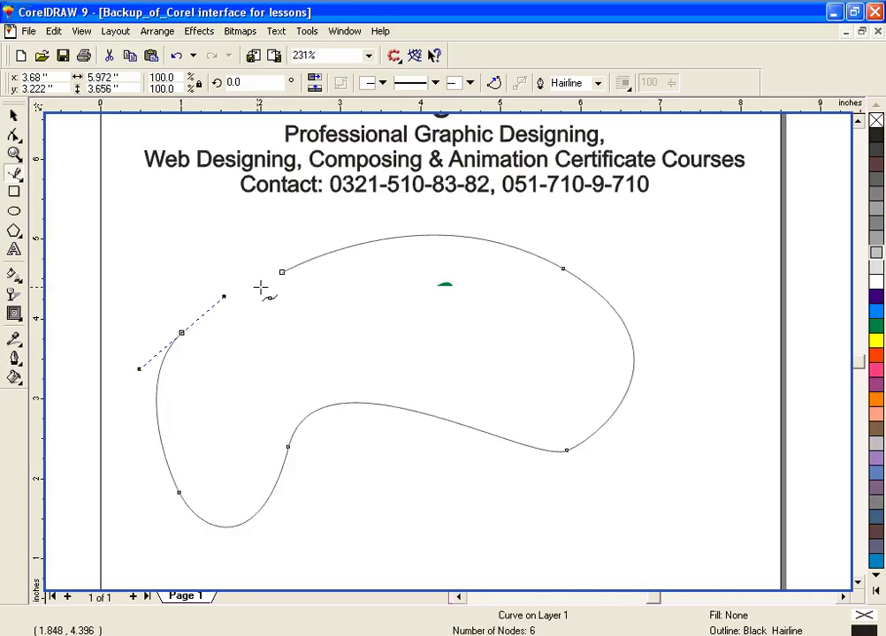
pyautogui.moveTo(351, 363); pyautogui.dragTo(393, 345)
pyautogui.moveTo(375, 303); pyautogui.dragTo(320, 299)
pyautogui.moveTo(203, 286); pyautogui.dragTo(272, 261)
pyautogui.click(281, 271)
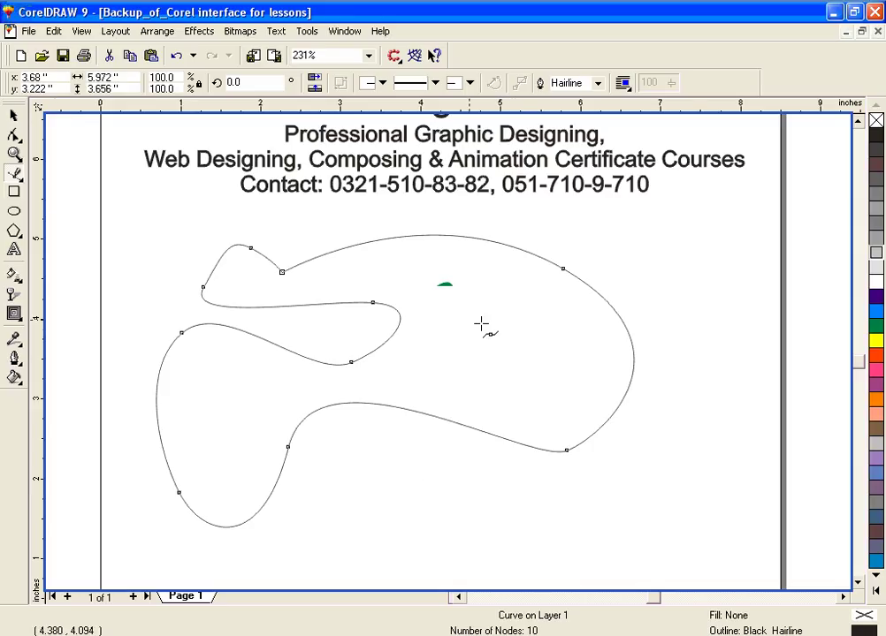
# Step: Try a green fill on the Bezier curve, settle on orange, and set its outline width to 8 points
pyautogui.click(875, 326)
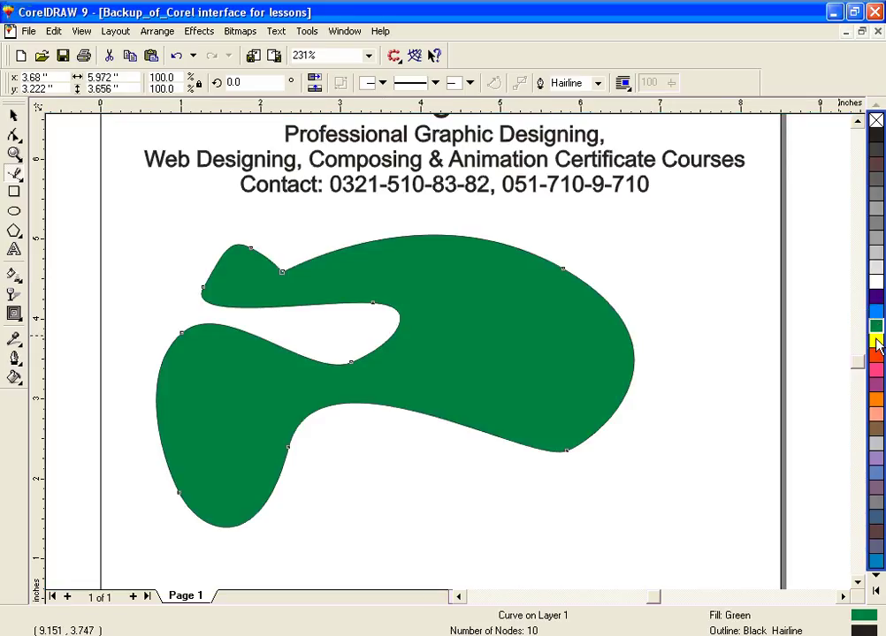
pyautogui.click(875, 399)
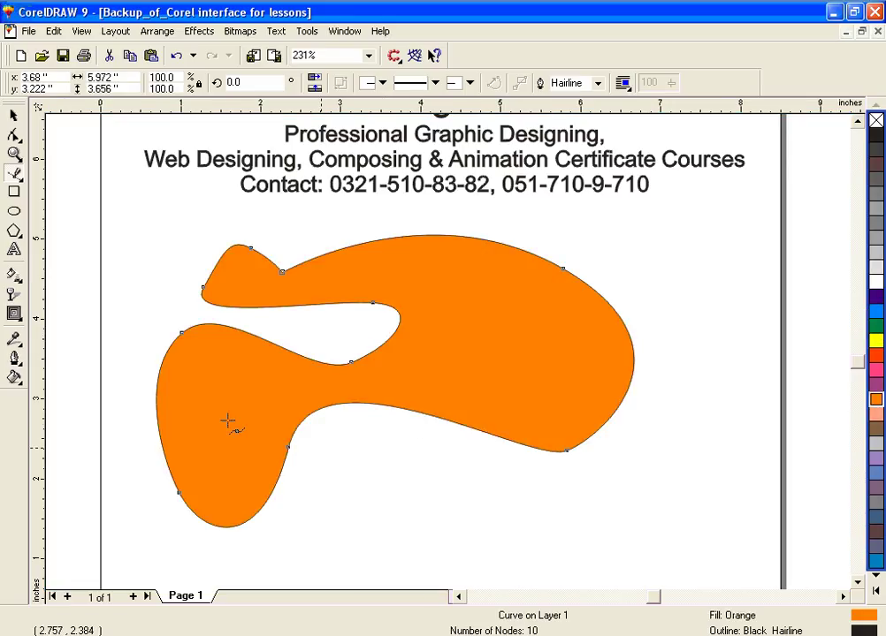
pyautogui.click(15, 359)
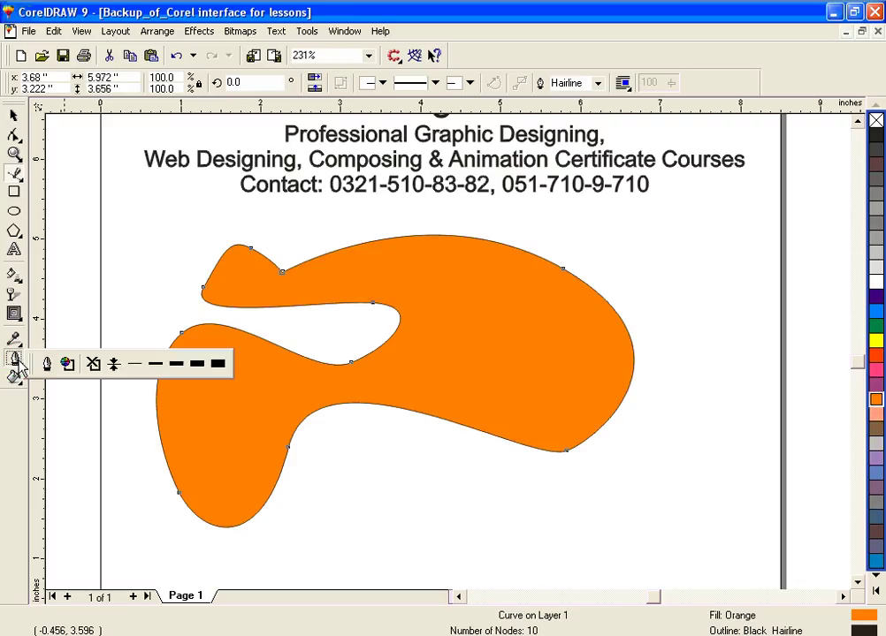
pyautogui.click(174, 370)
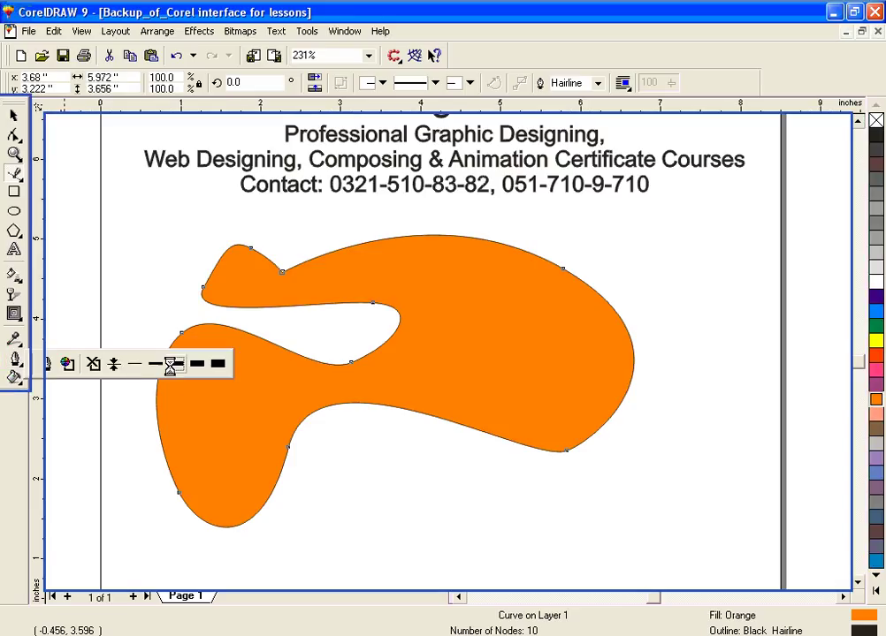
# Step: Give the orange curve's outline a closely spaced dotted line style and a red color using the Outline Pen settings
pyautogui.click(13, 359)
pyautogui.click(41, 362)
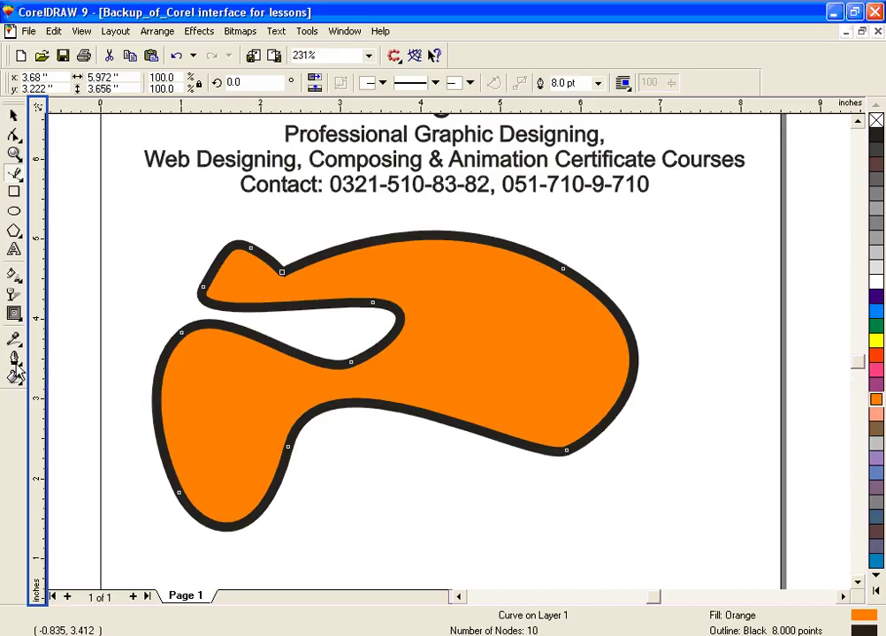
pyautogui.click(13, 359)
pyautogui.click(46, 362)
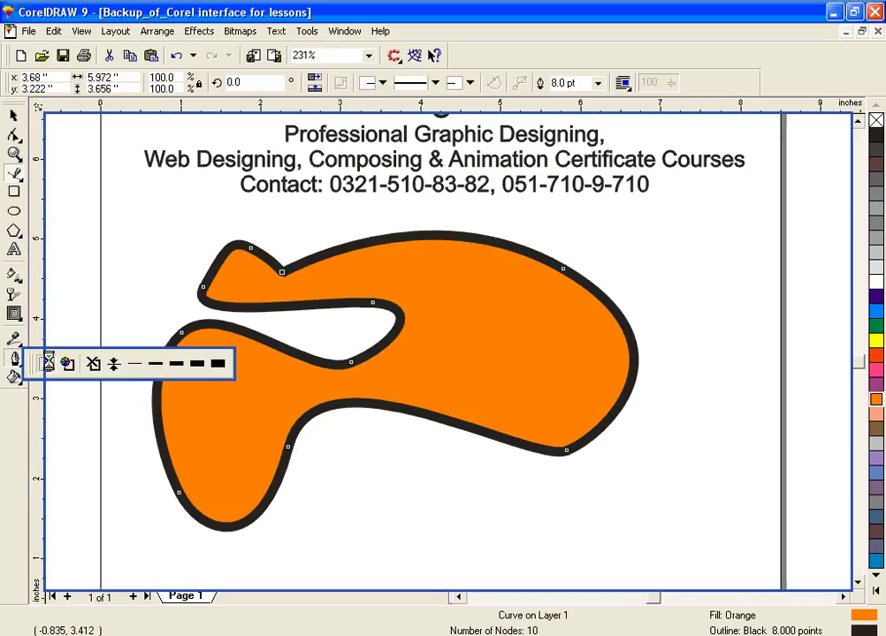
pyautogui.click(377, 273)
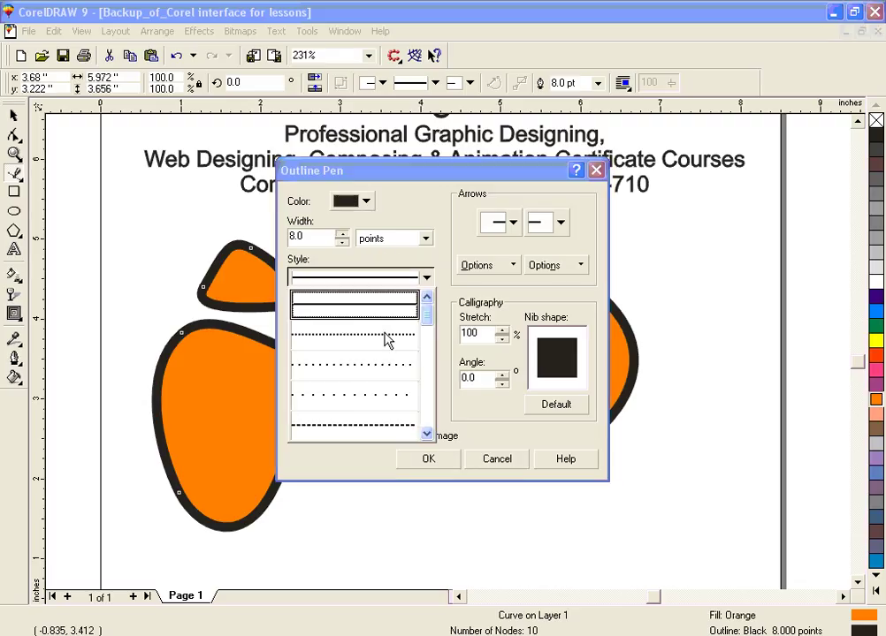
pyautogui.click(387, 340)
pyautogui.click(366, 202)
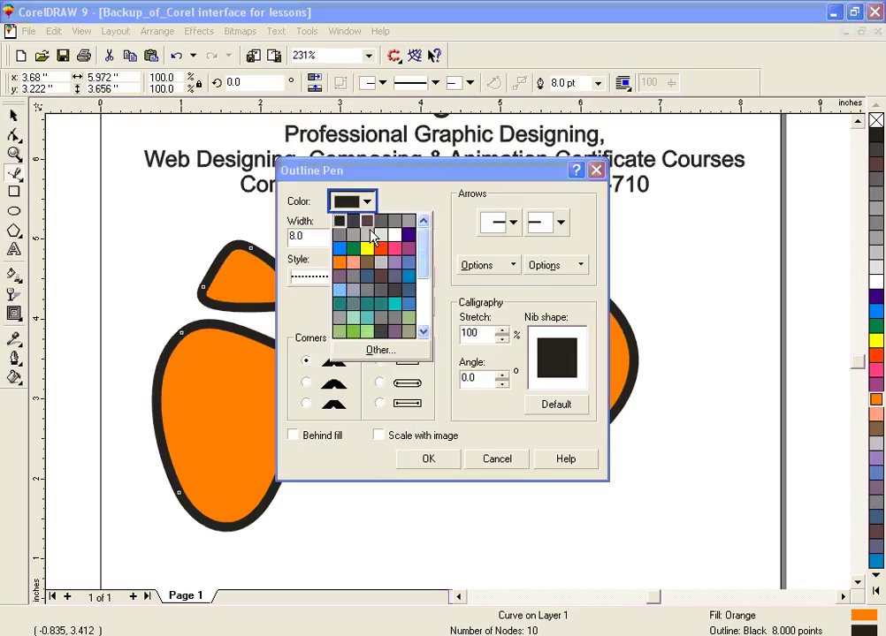
pyautogui.click(380, 252)
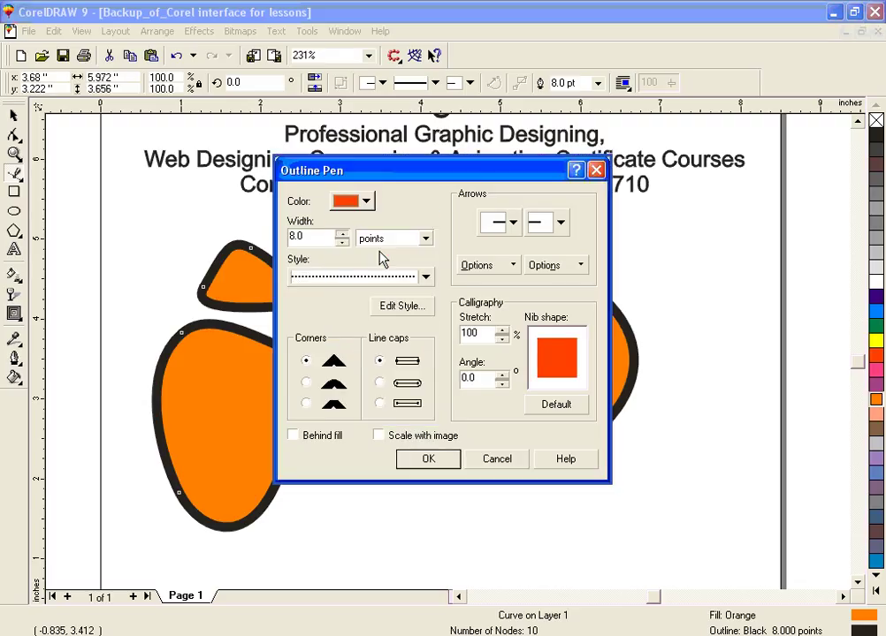
pyautogui.click(428, 459)
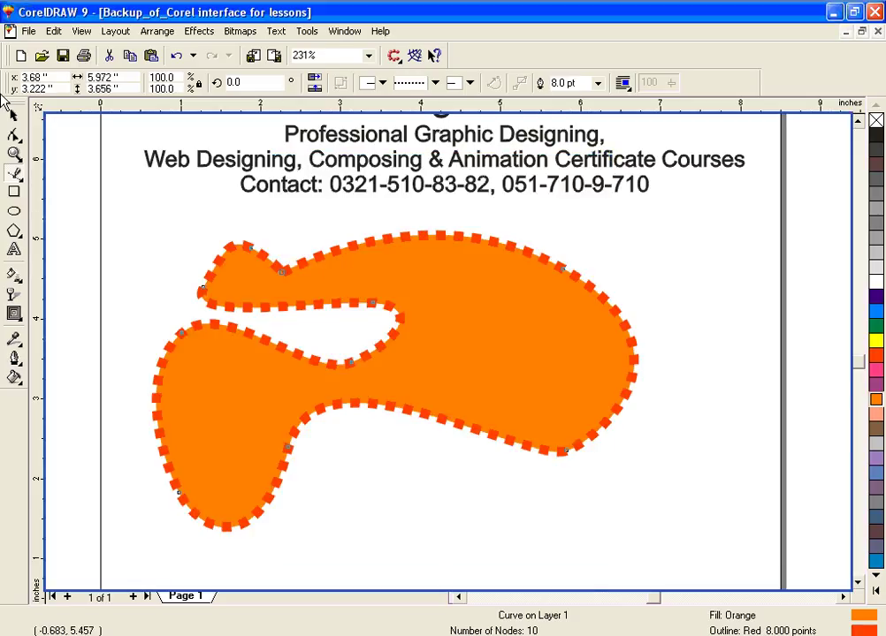
# Step: Delete the orange curve and activate the Artistic Media tool in preset mode
pyautogui.click(17, 117)
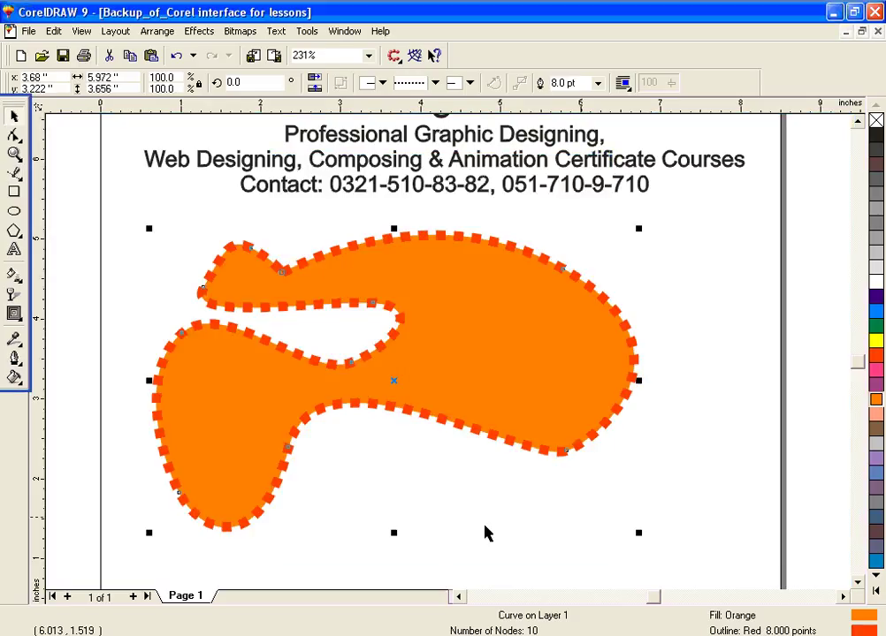
pyautogui.press('Delete')
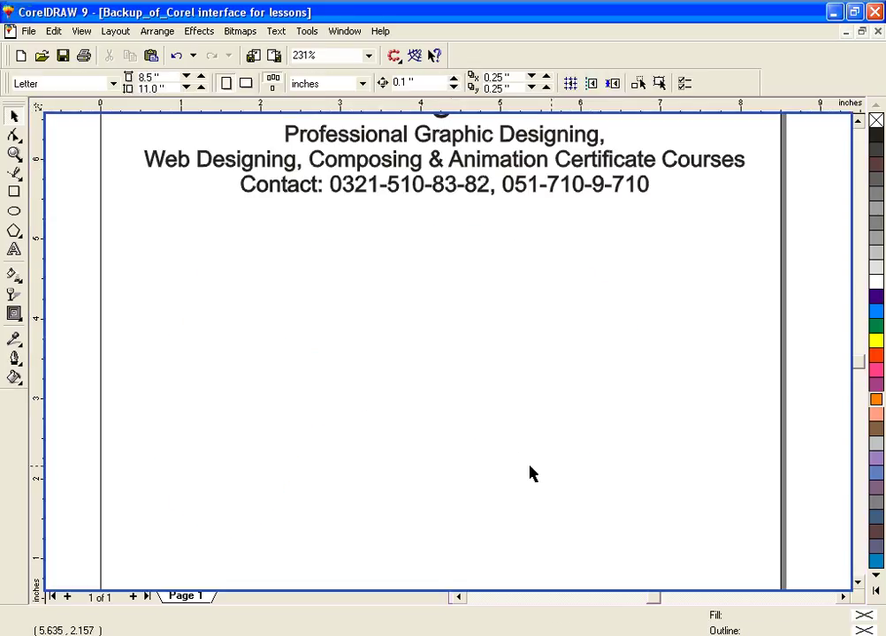
pyautogui.click(15, 174)
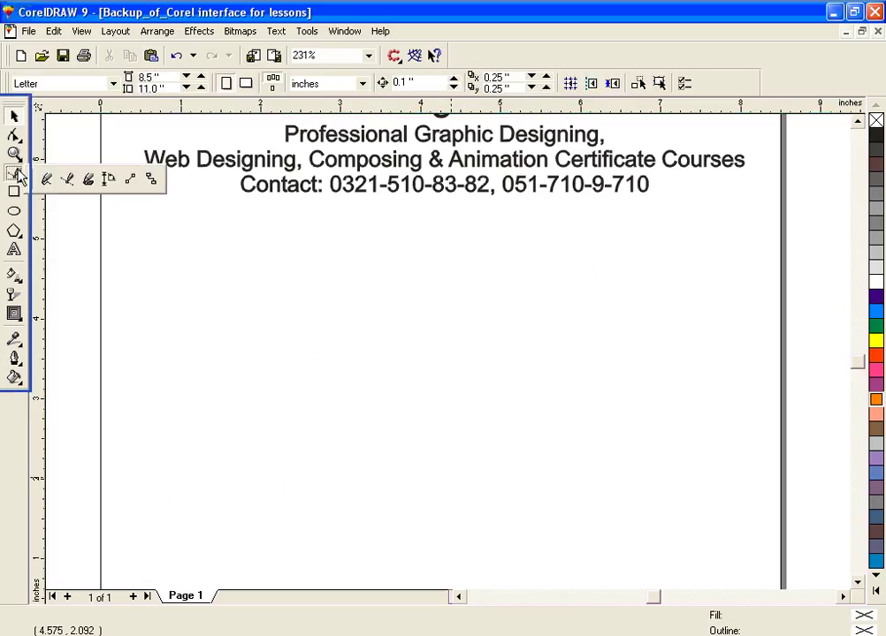
pyautogui.click(87, 181)
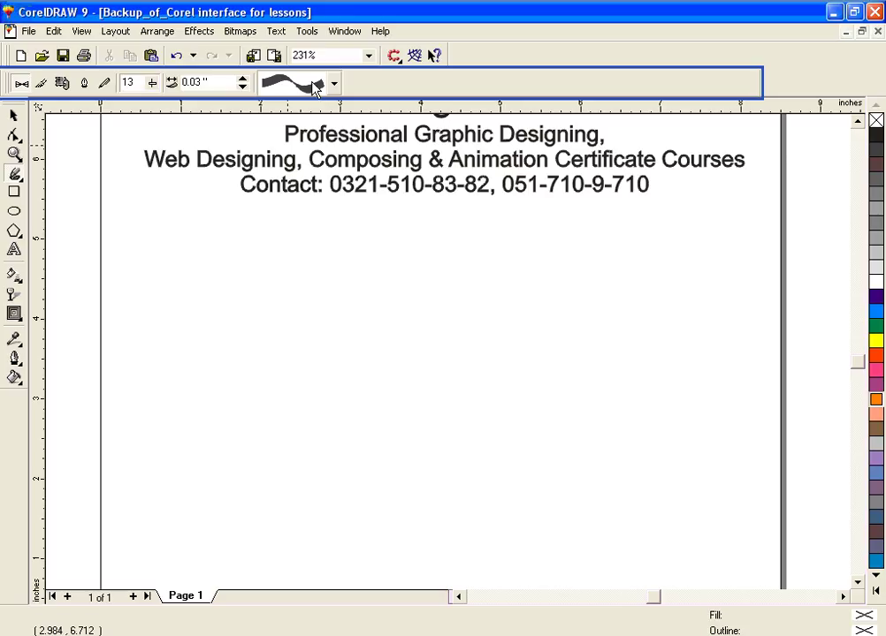
# Step: Draw a wavy Artistic Media stroke across the empty area and change its preset to a shape tapering to a point
pyautogui.moveTo(244, 323)
pyautogui.mouseDown()
pyautogui.moveTo(292, 319)
pyautogui.moveTo(327, 351)
pyautogui.moveTo(448, 340)
pyautogui.moveTo(495, 387)
pyautogui.moveTo(548, 407)
pyautogui.mouseUp()
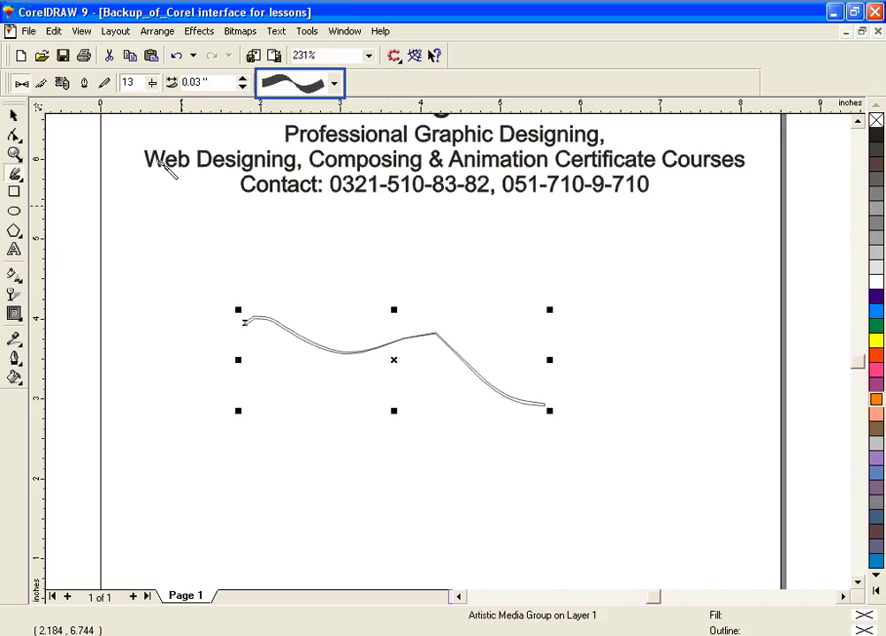
pyautogui.click(335, 84)
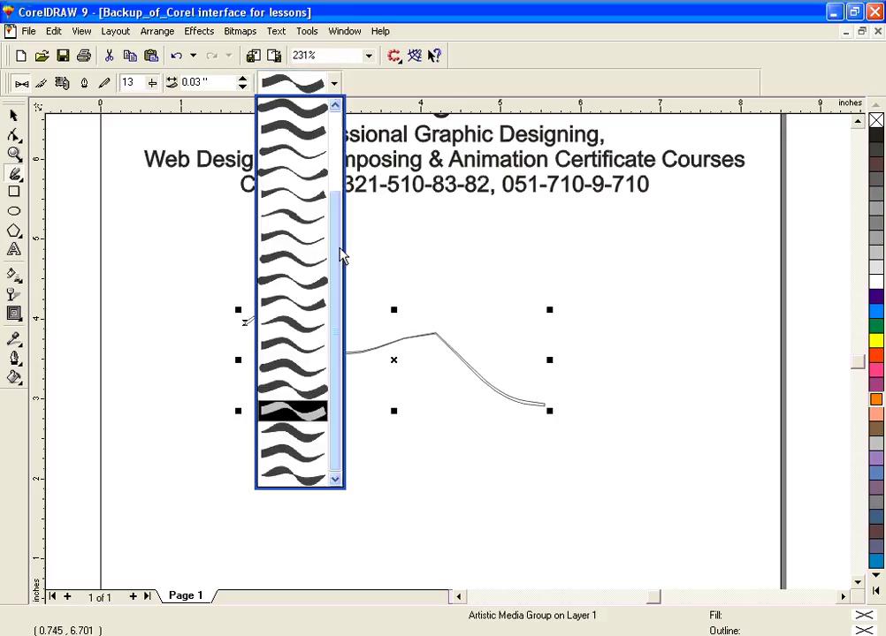
pyautogui.click(305, 270)
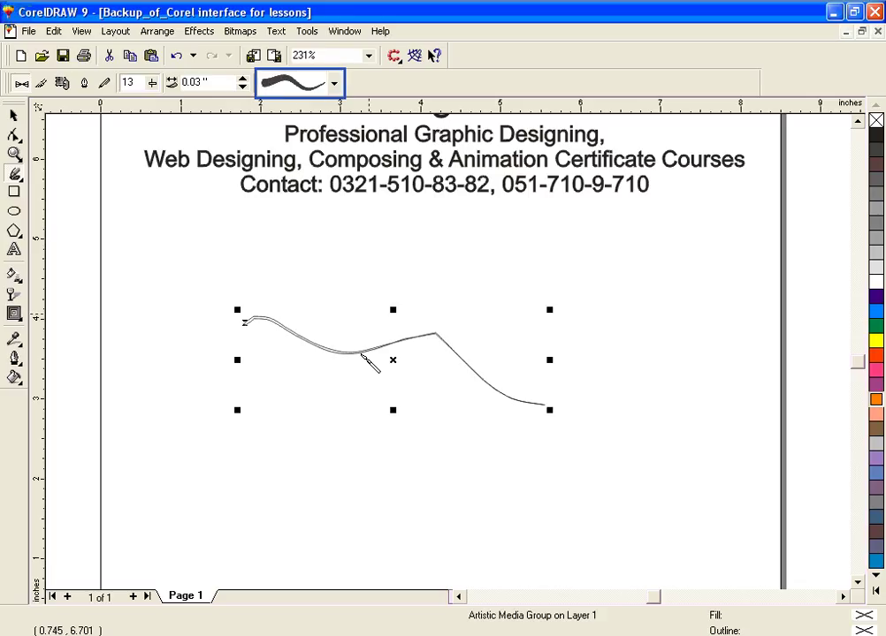
# Step: Set the freehand smoothing to 43 and draw a second stroke descending beside and below the first one
pyautogui.moveTo(152, 84); pyautogui.dragTo(182, 109)
pyautogui.moveTo(178, 293)
pyautogui.mouseDown()
pyautogui.moveTo(201, 385)
pyautogui.moveTo(224, 406)
pyautogui.moveTo(300, 439)
pyautogui.moveTo(352, 509)
pyautogui.mouseUp()
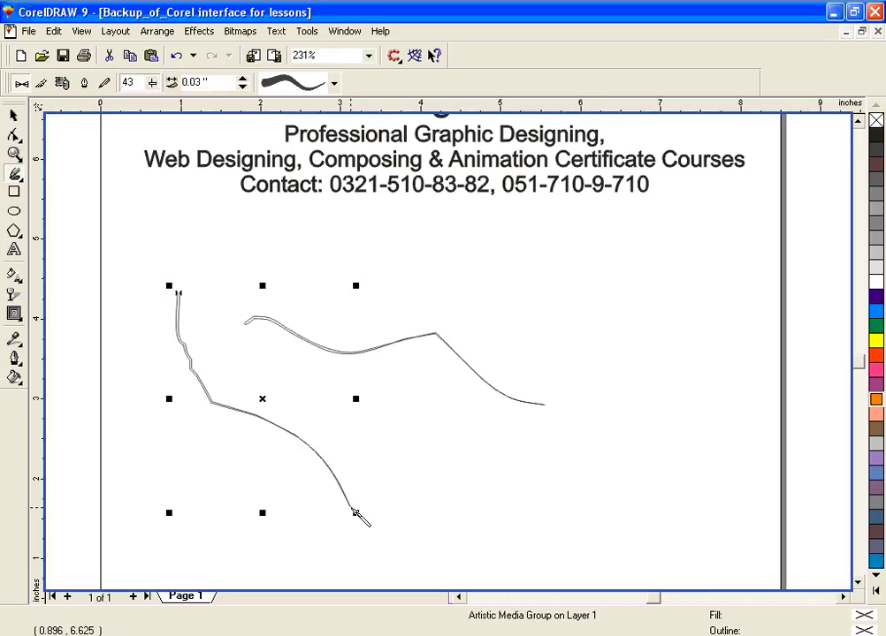
# Step: Undo the second stroke, the preset change and the first Artistic Media stroke
pyautogui.hotkey('ctrl', 'z')
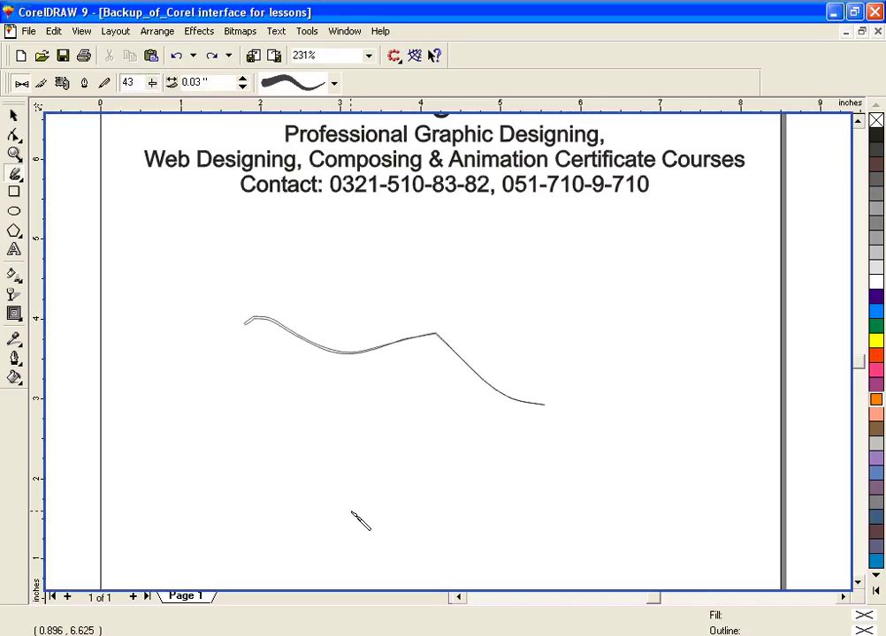
pyautogui.hotkey('ctrl', 'z')
pyautogui.hotkey('ctrl', 'z')
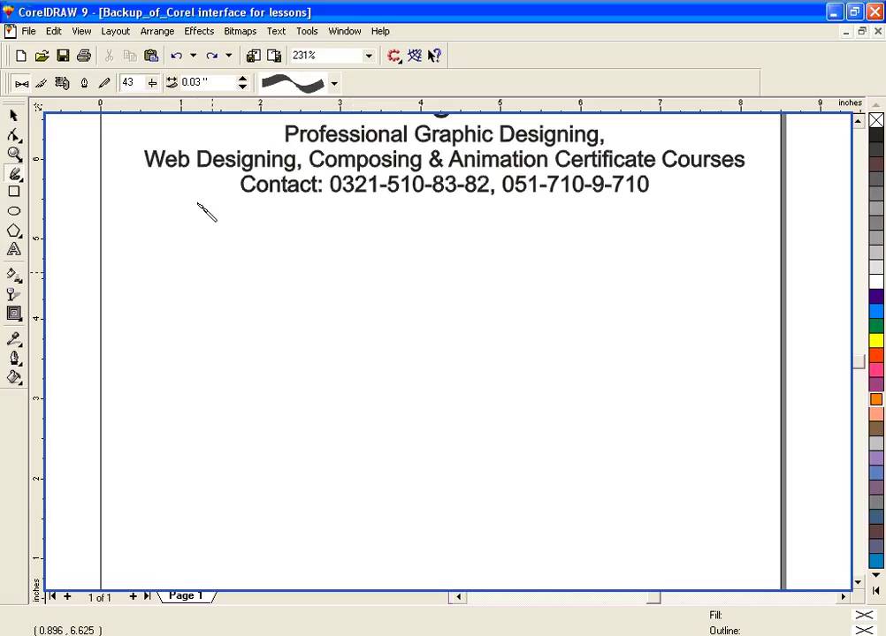
# Step: Try an Artistic Media stroke with a 2.23-inch width across the empty area and undo it
pyautogui.moveTo(241, 83); pyautogui.dragTo(240, 45)
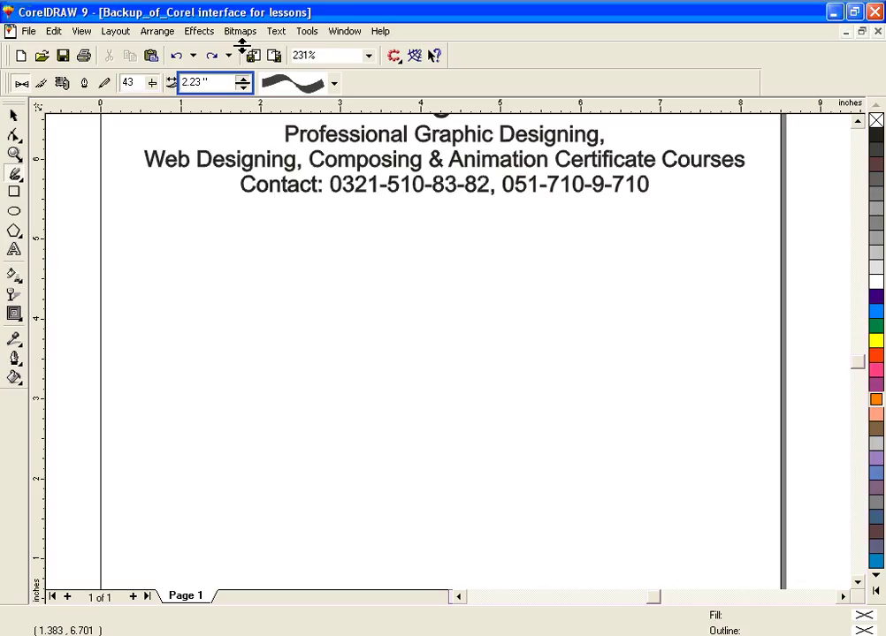
pyautogui.moveTo(247, 319)
pyautogui.mouseDown()
pyautogui.moveTo(309, 331)
pyautogui.moveTo(338, 361)
pyautogui.moveTo(570, 411)
pyautogui.mouseUp()
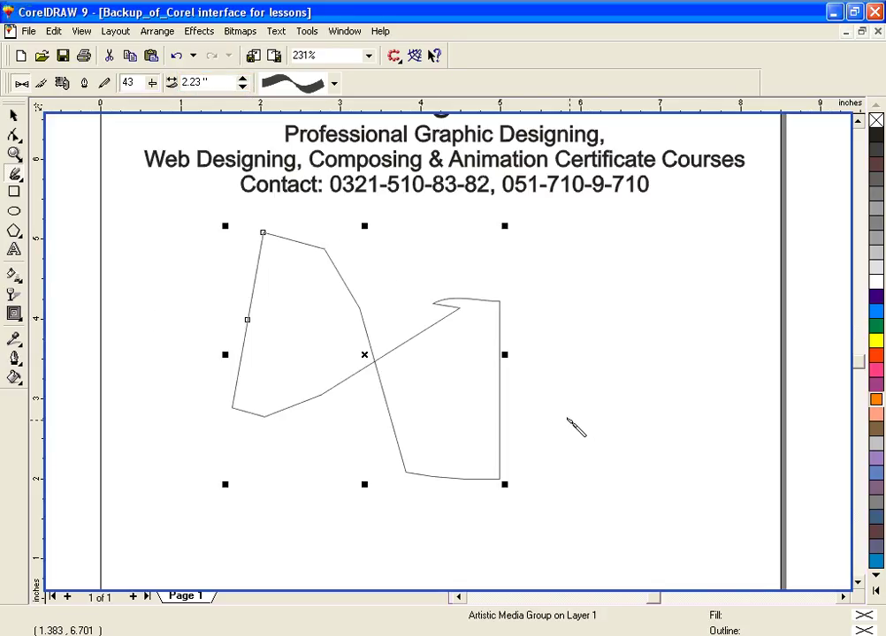
pyautogui.hotkey('ctrl', 'z')
# Step: Try an Artistic Media stroke with a 1.43-inch width across the empty area and undo it
pyautogui.click(229, 83)
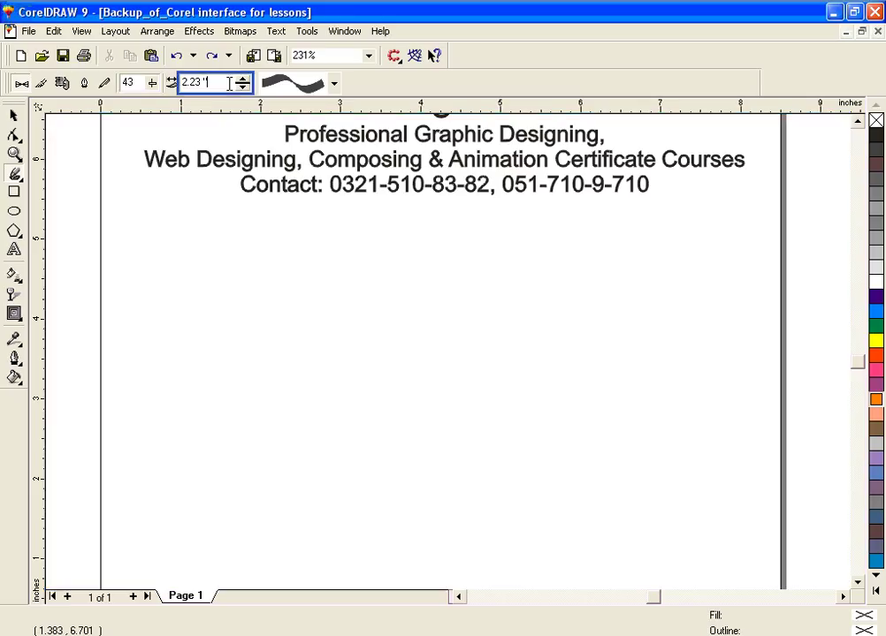
pyautogui.click(241, 85)
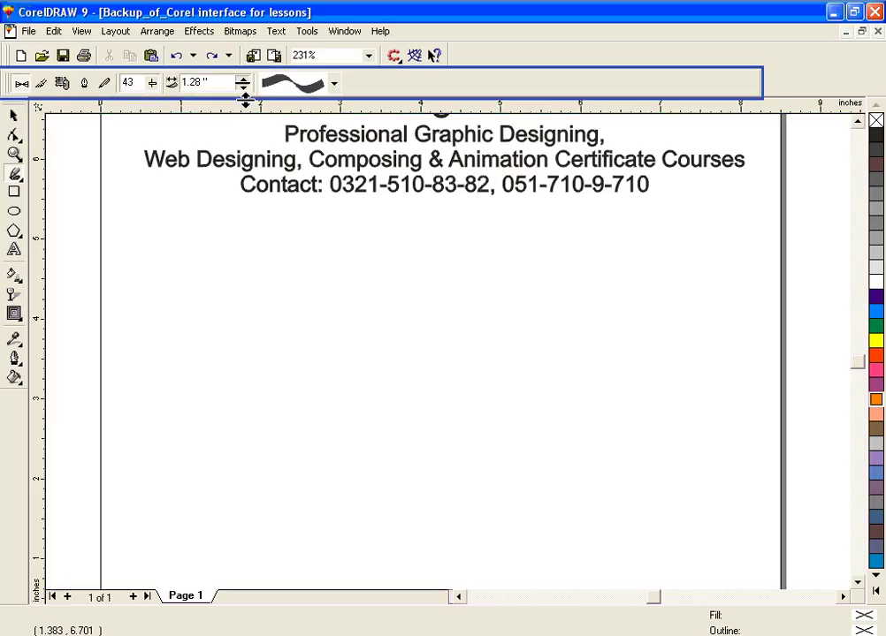
pyautogui.moveTo(246, 99); pyautogui.dragTo(247, 100)
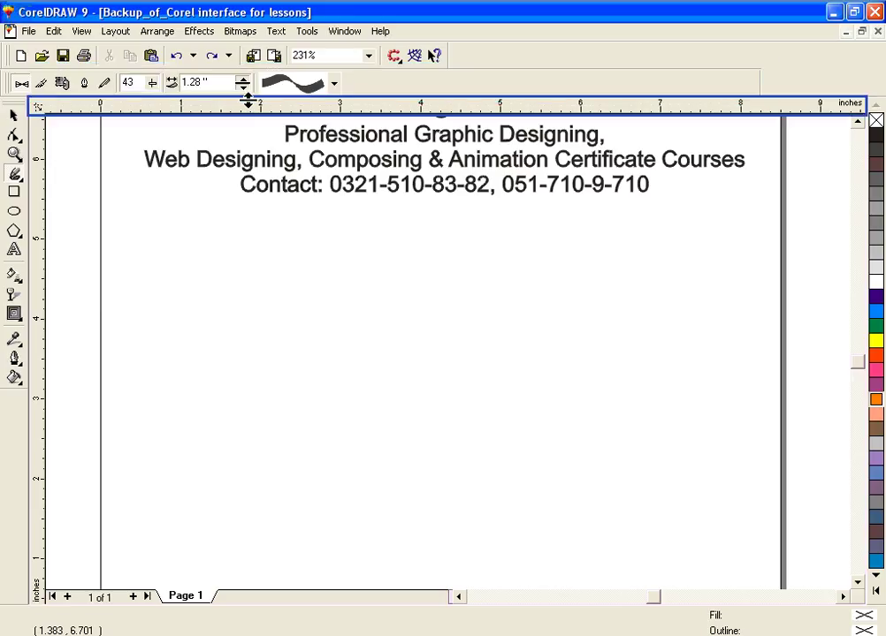
pyautogui.moveTo(331, 332)
pyautogui.mouseDown()
pyautogui.moveTo(412, 352)
pyautogui.moveTo(516, 421)
pyautogui.moveTo(669, 465)
pyautogui.mouseUp()
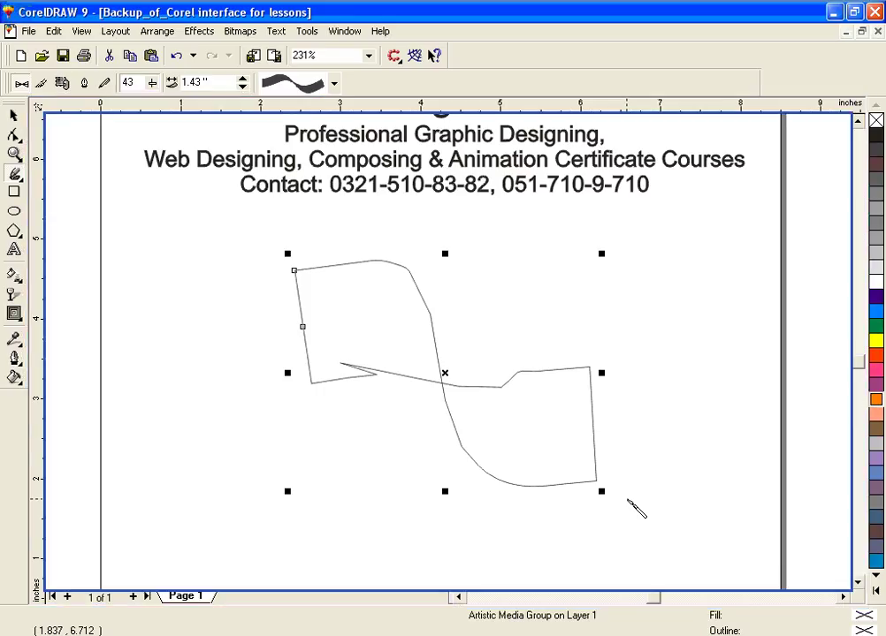
pyautogui.hotkey('ctrl', 'z')
# Step: Reduce the Artistic Media width to 0.48 inch, draw a wavy test stroke across the empty area and undo it
pyautogui.moveTo(245, 82); pyautogui.dragTo(243, 99)
pyautogui.moveTo(294, 354)
pyautogui.mouseDown()
pyautogui.moveTo(328, 340)
pyautogui.moveTo(440, 422)
pyautogui.moveTo(542, 417)
pyautogui.moveTo(652, 436)
pyautogui.moveTo(747, 505)
pyautogui.mouseUp()
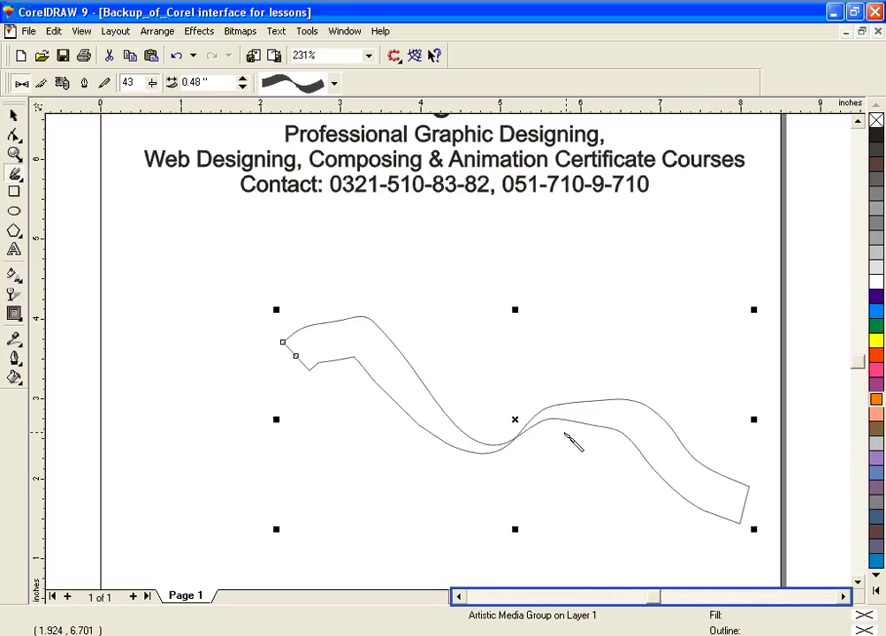
pyautogui.hotkey('ctrl', 'z')
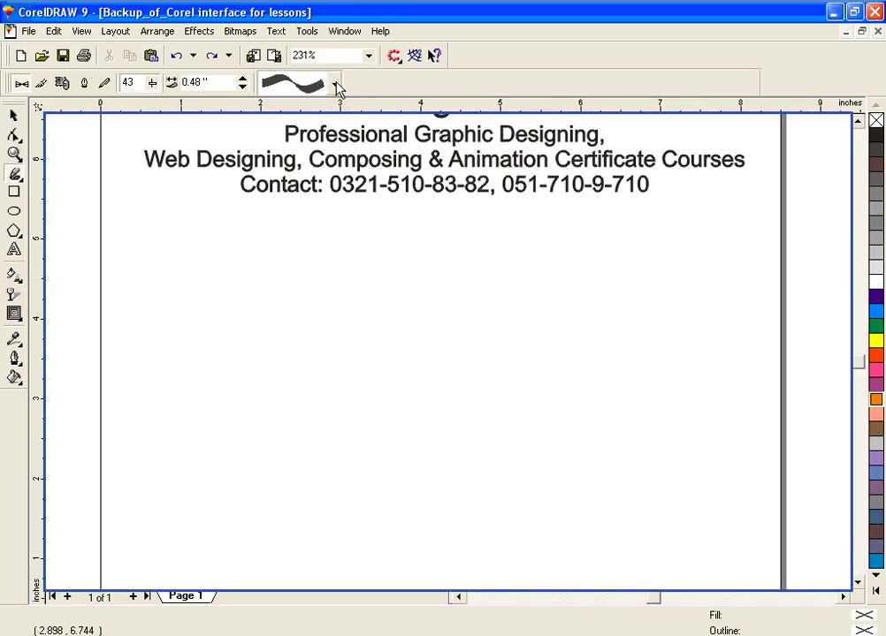
# Step: Choose the stroke preset with a rounded start and tapered end and draw a wavy stroke about 6.5 inches long below the text
pyautogui.click(334, 83)
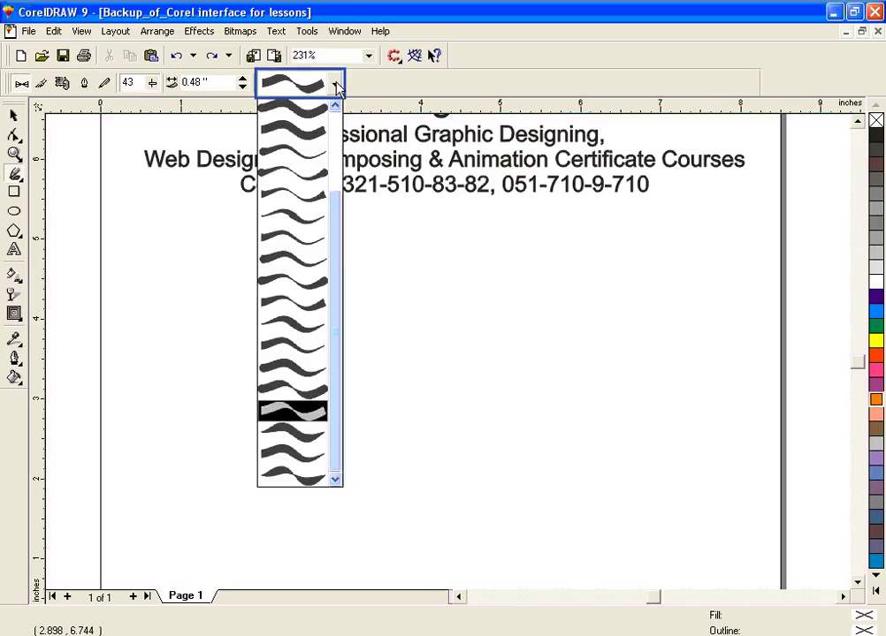
pyautogui.click(309, 259)
pyautogui.moveTo(175, 311)
pyautogui.mouseDown()
pyautogui.moveTo(271, 283)
pyautogui.moveTo(400, 366)
pyautogui.moveTo(525, 333)
pyautogui.moveTo(688, 417)
pyautogui.mouseUp()
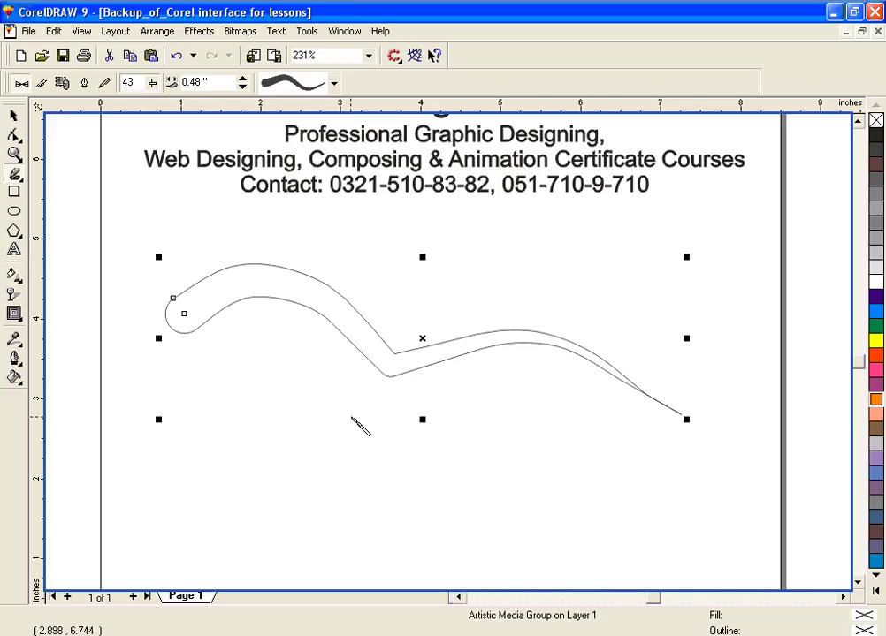
# Step: Fill the tapered stroke with yellow and give it an 8-point outline
pyautogui.click(875, 341)
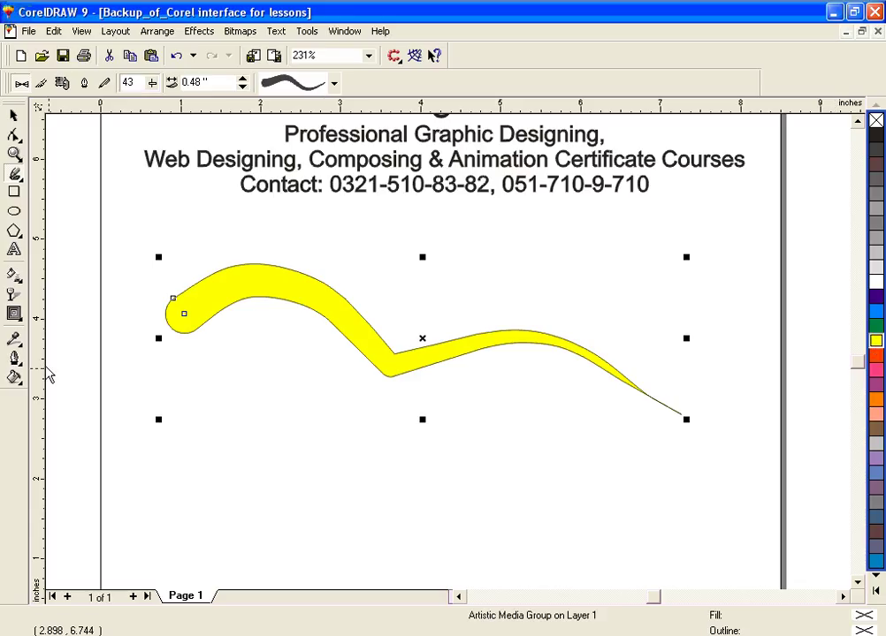
pyautogui.click(14, 360)
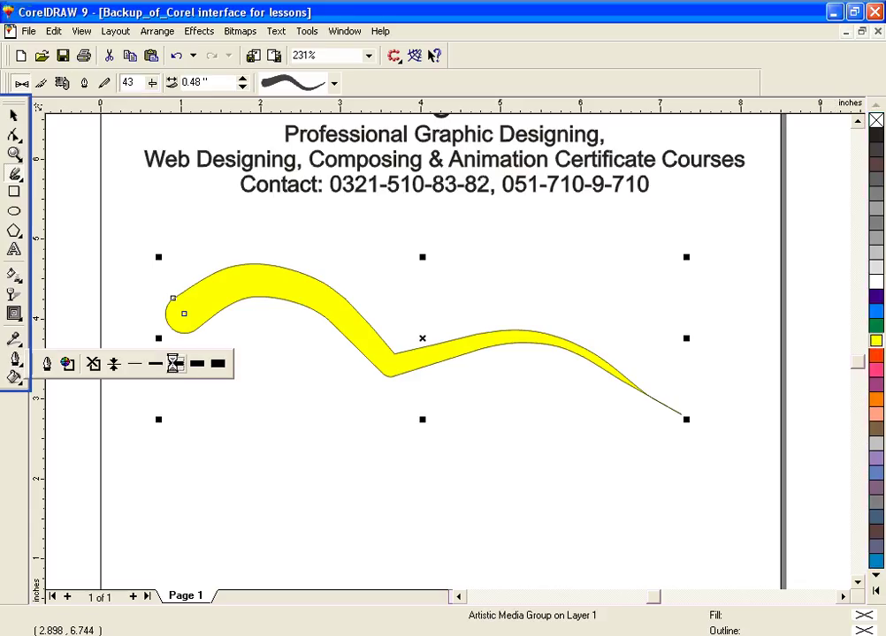
pyautogui.click(197, 363)
# Step: Change the yellow stroke's outline to a red dash-dot-dot line style in the Outline Pen settings
pyautogui.click(14, 360)
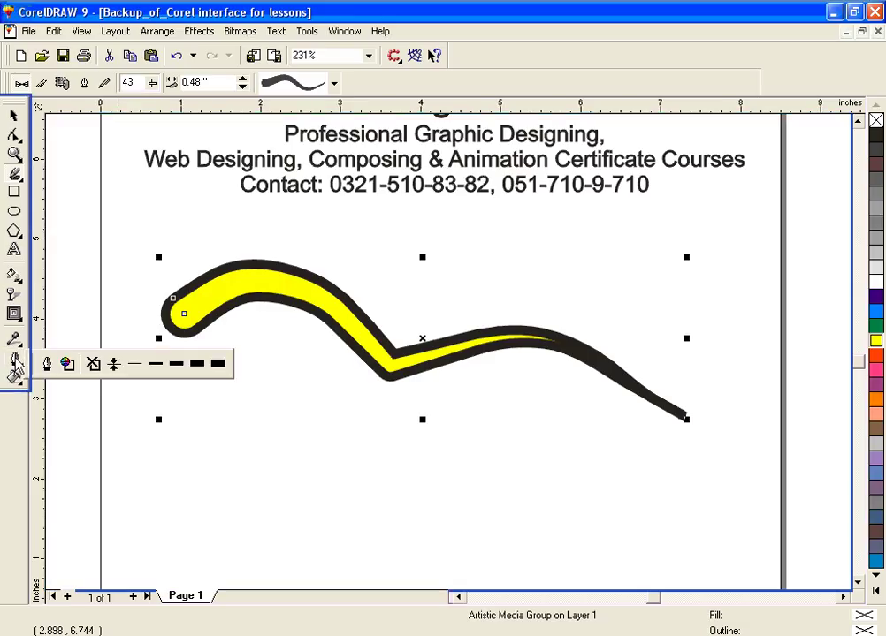
pyautogui.click(49, 368)
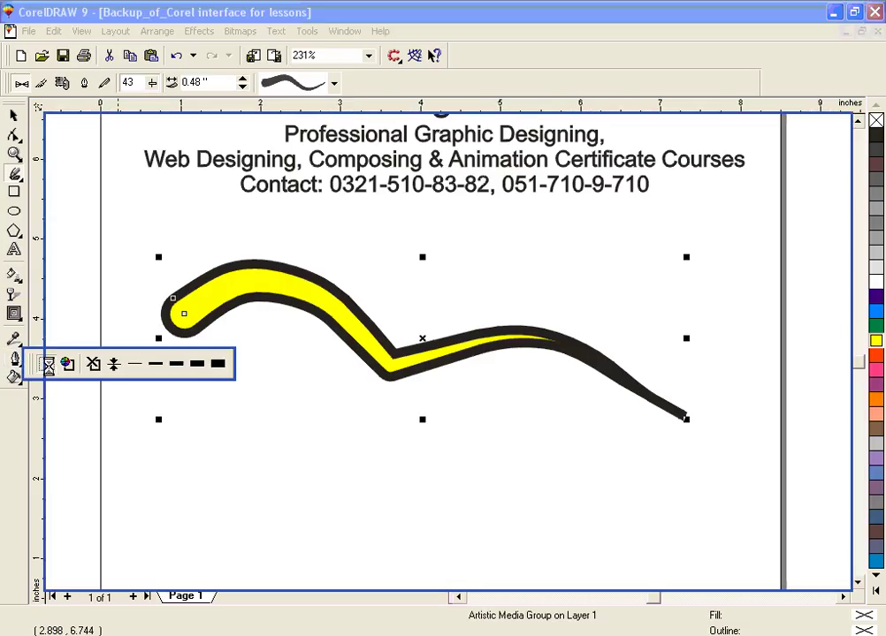
pyautogui.click(351, 278)
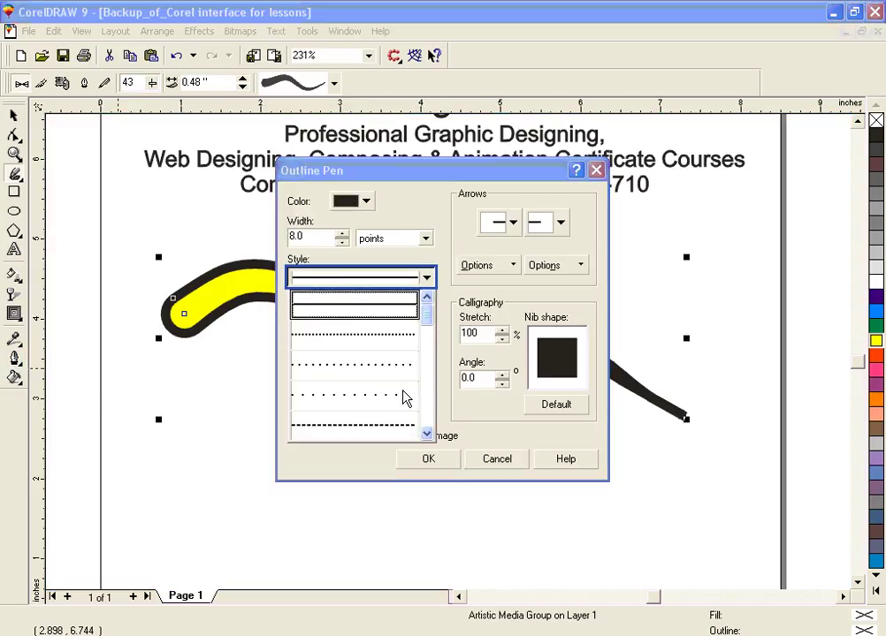
pyautogui.click(424, 421)
pyautogui.click(424, 423)
pyautogui.click(398, 376)
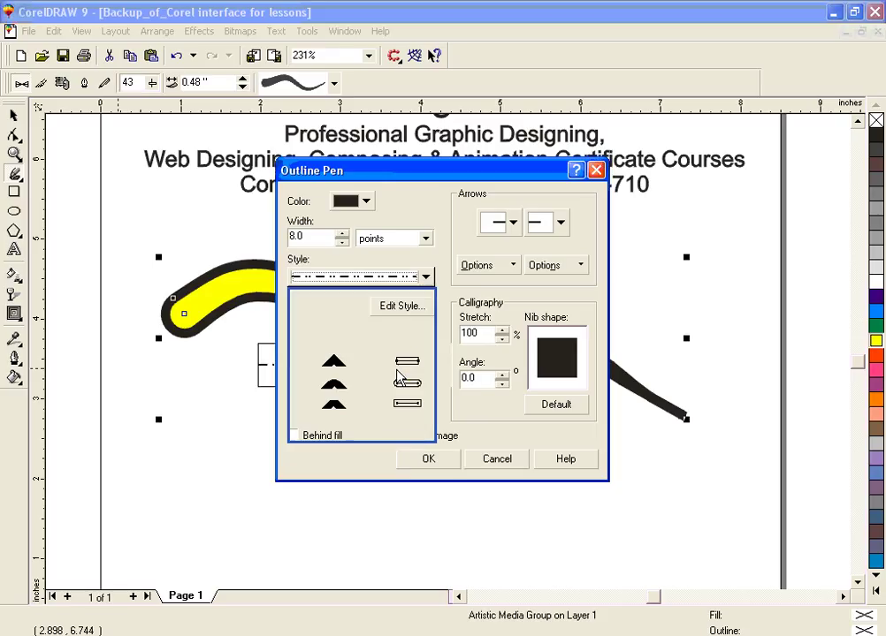
pyautogui.click(366, 202)
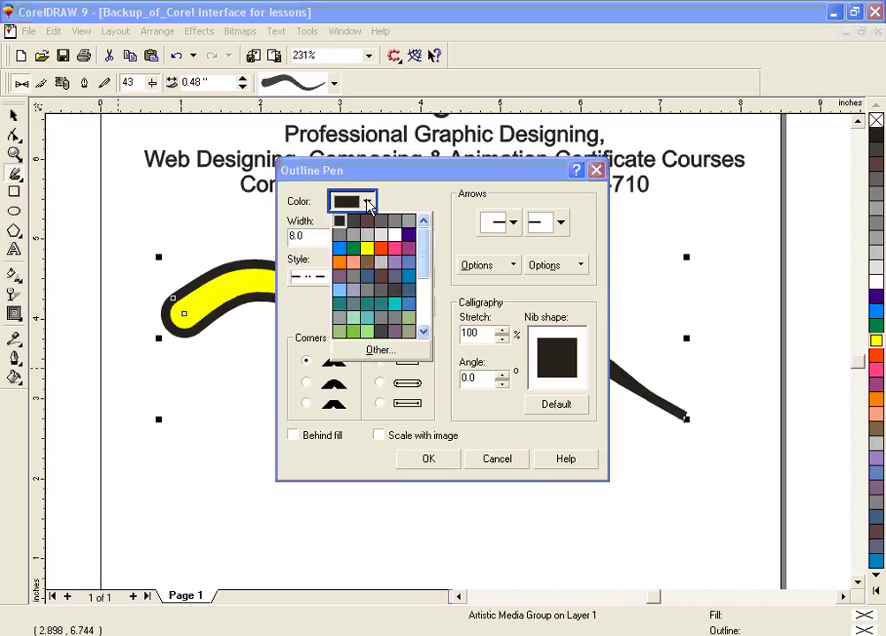
pyautogui.click(386, 257)
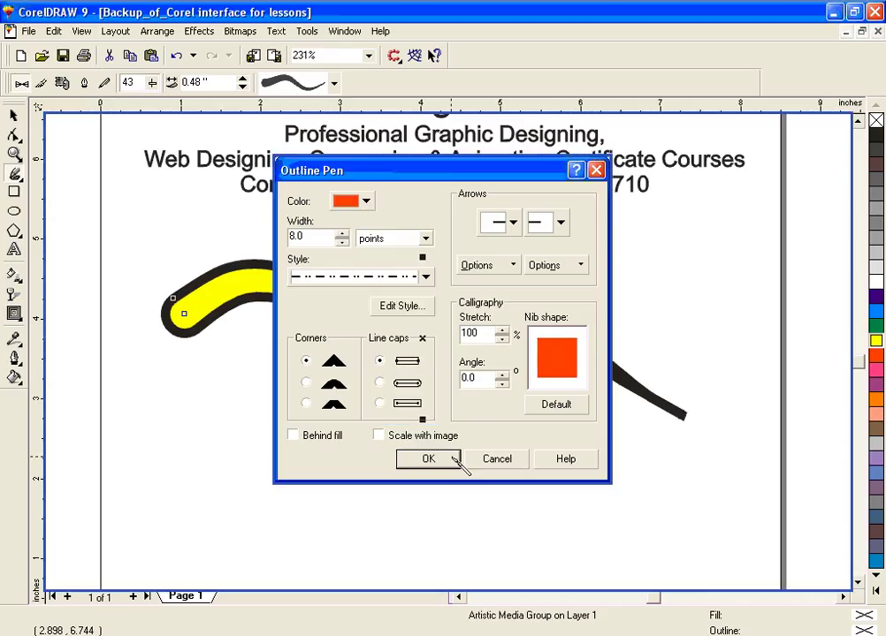
pyautogui.click(451, 461)
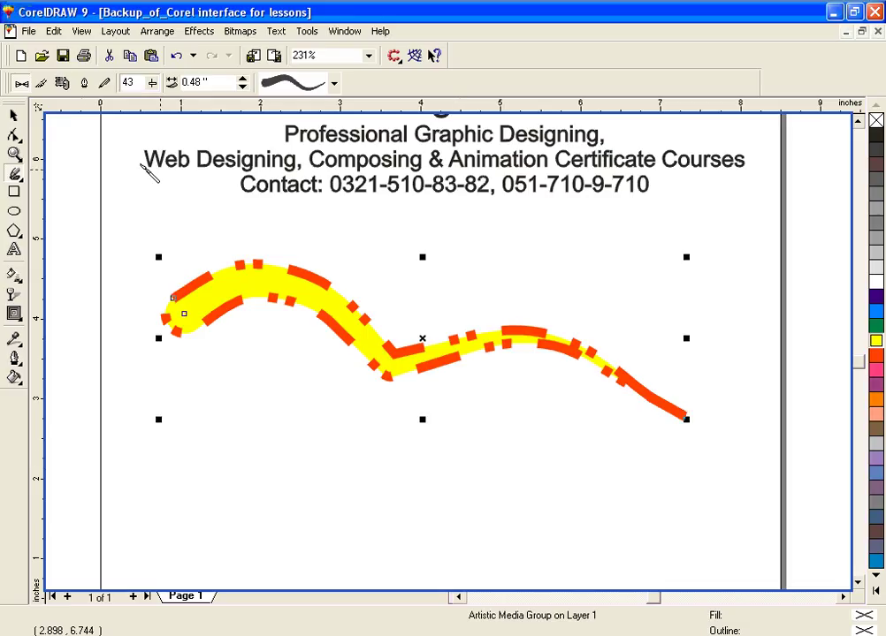
# Step: Select the styled yellow and red stroke with a marquee and delete it
pyautogui.click(14, 116)
pyautogui.moveTo(118, 215); pyautogui.dragTo(761, 519)
pyautogui.press('Delete')
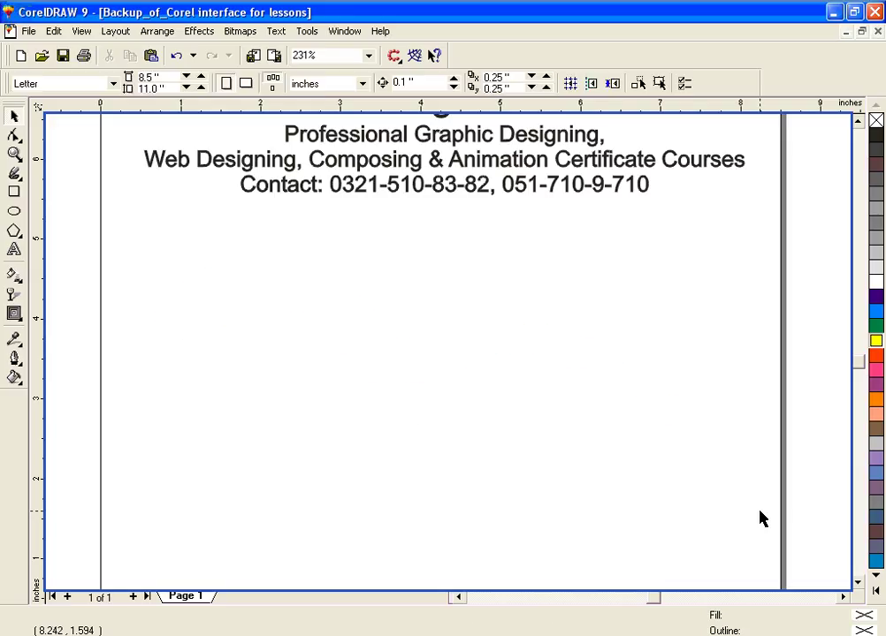
# Step: Draw a chain of joined straight lines with the Connector Line tool, forming a closed six-sided outline below the text
pyautogui.click(13, 175)
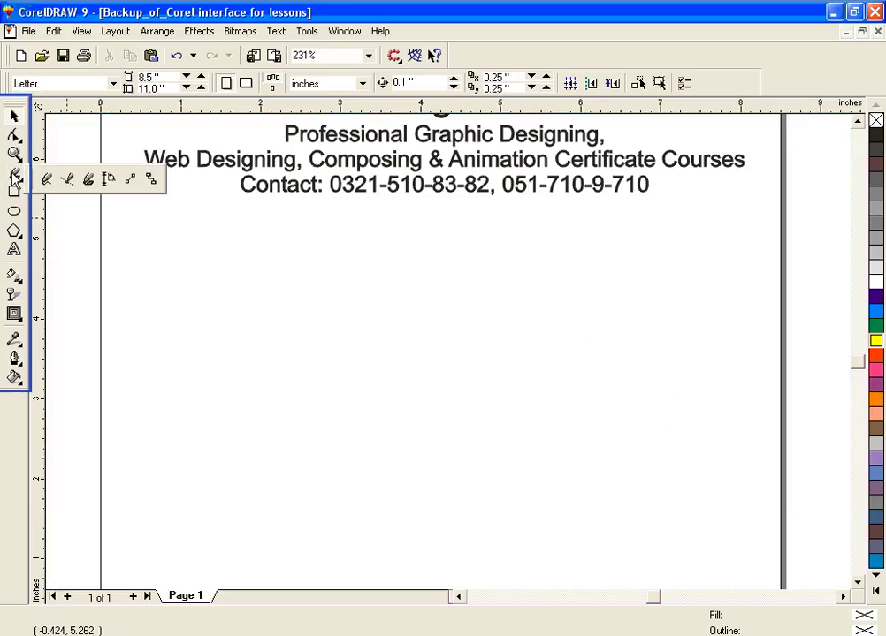
pyautogui.click(129, 181)
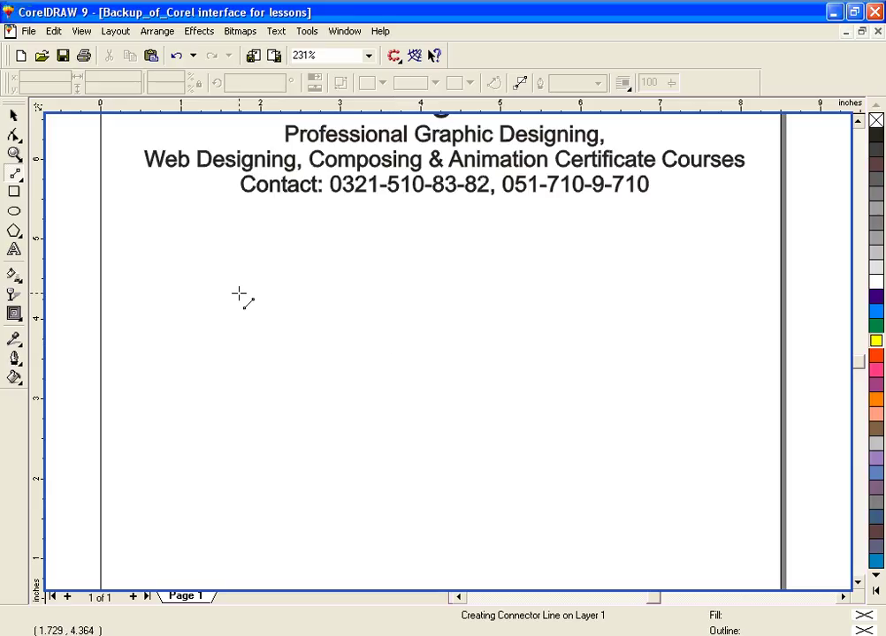
pyautogui.moveTo(239, 294)
pyautogui.mouseDown()
pyautogui.moveTo(574, 296)
pyautogui.moveTo(506, 392)
pyautogui.moveTo(344, 463)
pyautogui.moveTo(512, 382)
pyautogui.moveTo(468, 391)
pyautogui.moveTo(454, 367)
pyautogui.moveTo(559, 299)
pyautogui.moveTo(478, 332)
pyautogui.moveTo(547, 303)
pyautogui.moveTo(562, 280)
pyautogui.moveTo(537, 284)
pyautogui.moveTo(642, 463)
pyautogui.moveTo(498, 510)
pyautogui.moveTo(348, 469)
pyautogui.moveTo(667, 383)
pyautogui.moveTo(455, 434)
pyautogui.moveTo(377, 435)
pyautogui.moveTo(243, 373)
pyautogui.moveTo(172, 301)
pyautogui.moveTo(242, 293)
pyautogui.mouseUp()
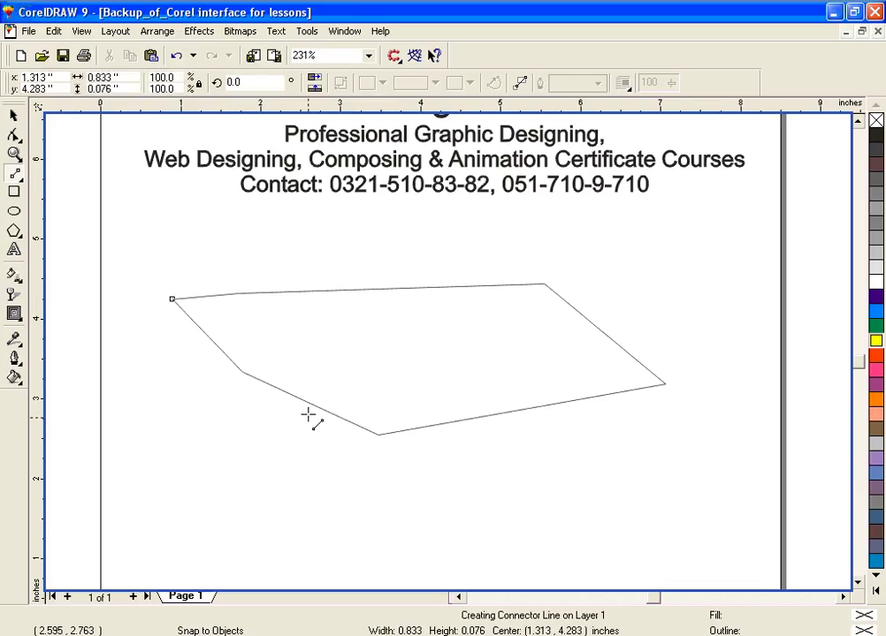
# Step: Undo the last two connector lines, then select the remaining ones with a marquee and delete them
pyautogui.hotkey('ctrl', 'z')
pyautogui.hotkey('ctrl', 'z')
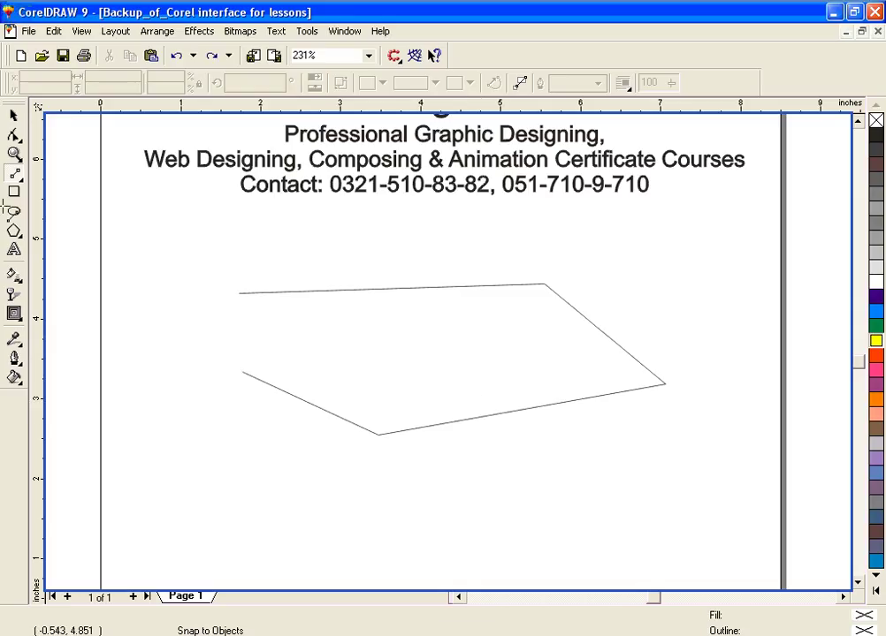
pyautogui.click(13, 117)
pyautogui.moveTo(170, 237); pyautogui.dragTo(695, 487)
pyautogui.press('Delete')
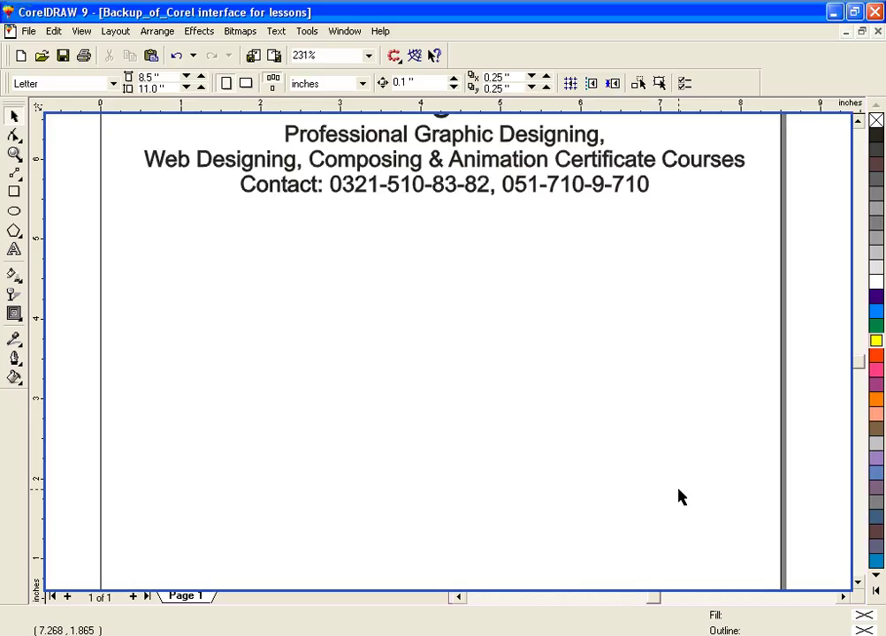
pyautogui.click(17, 229)
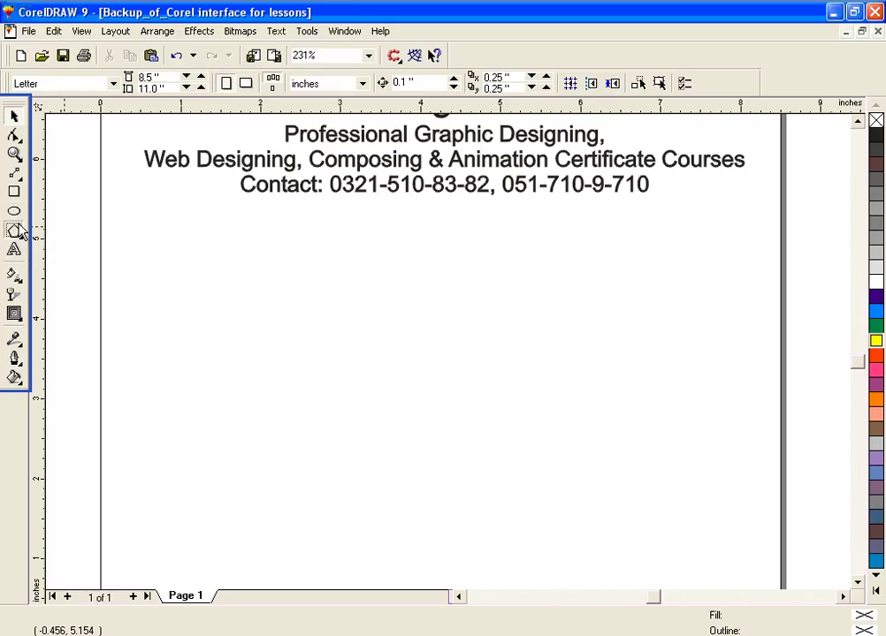
pyautogui.click(78, 196)
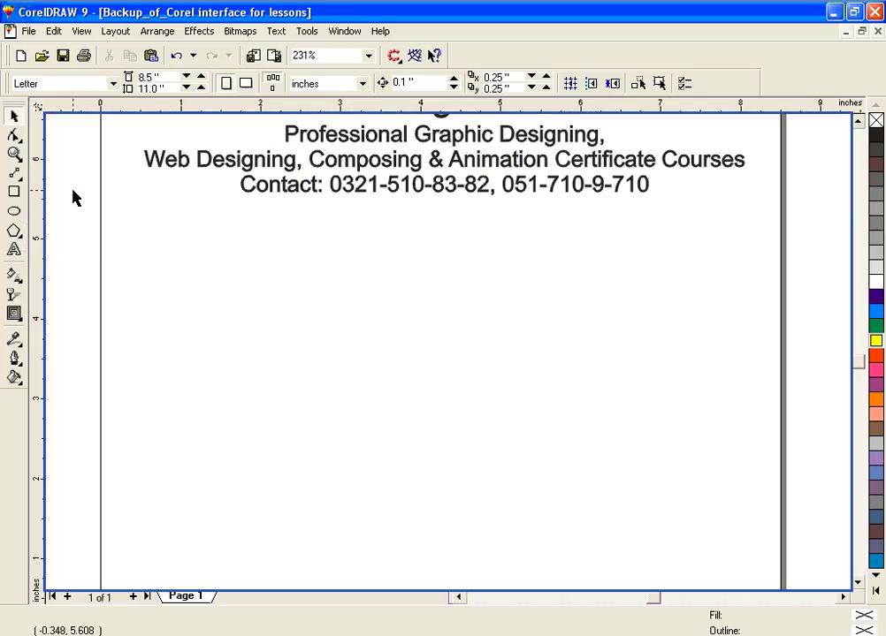